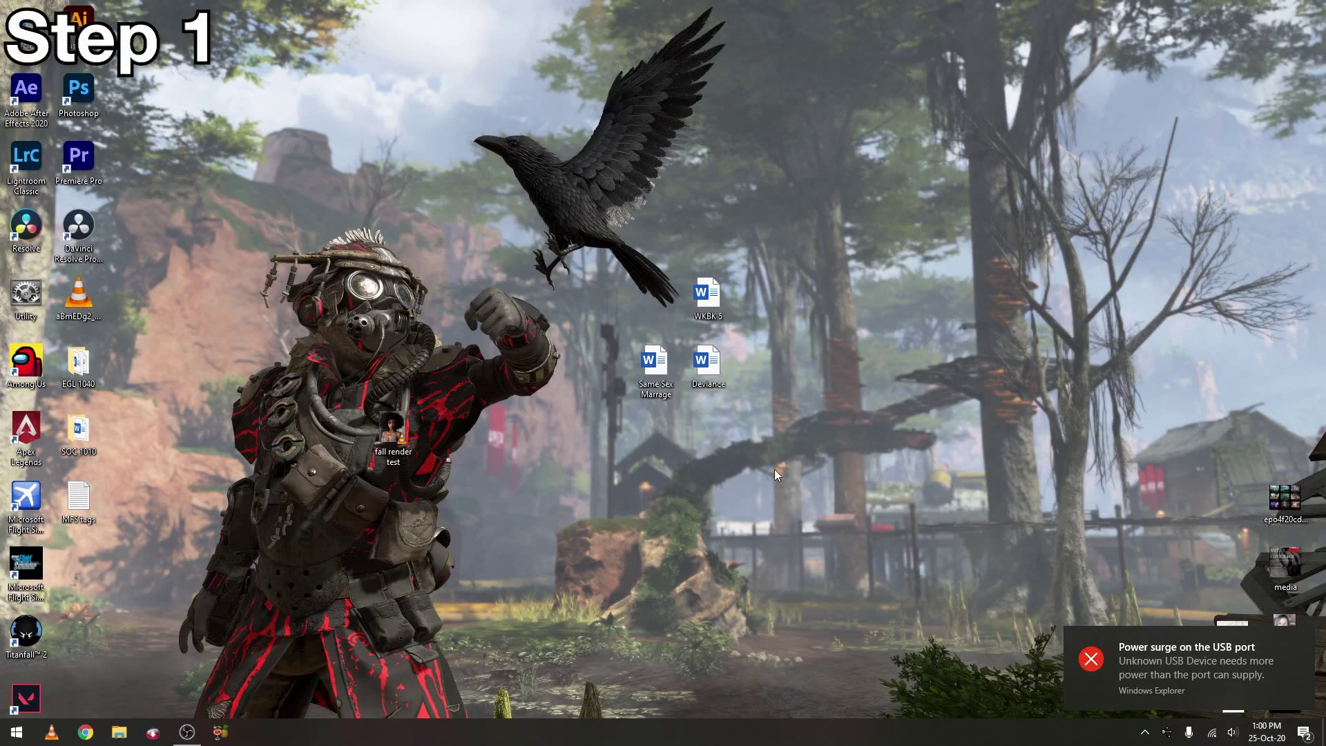
- Launch Device Manager from the Start menu's Control Panel list
click(15, 732)
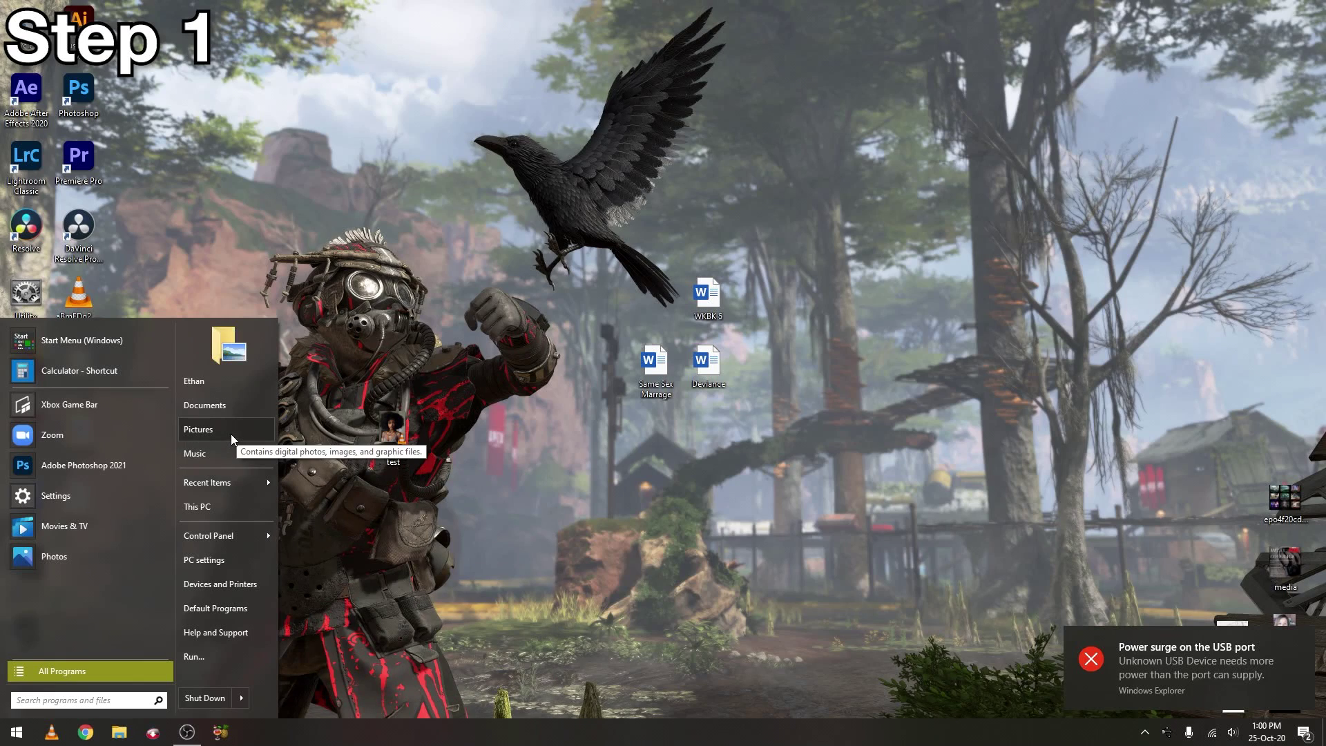
mouse_move(223, 546)
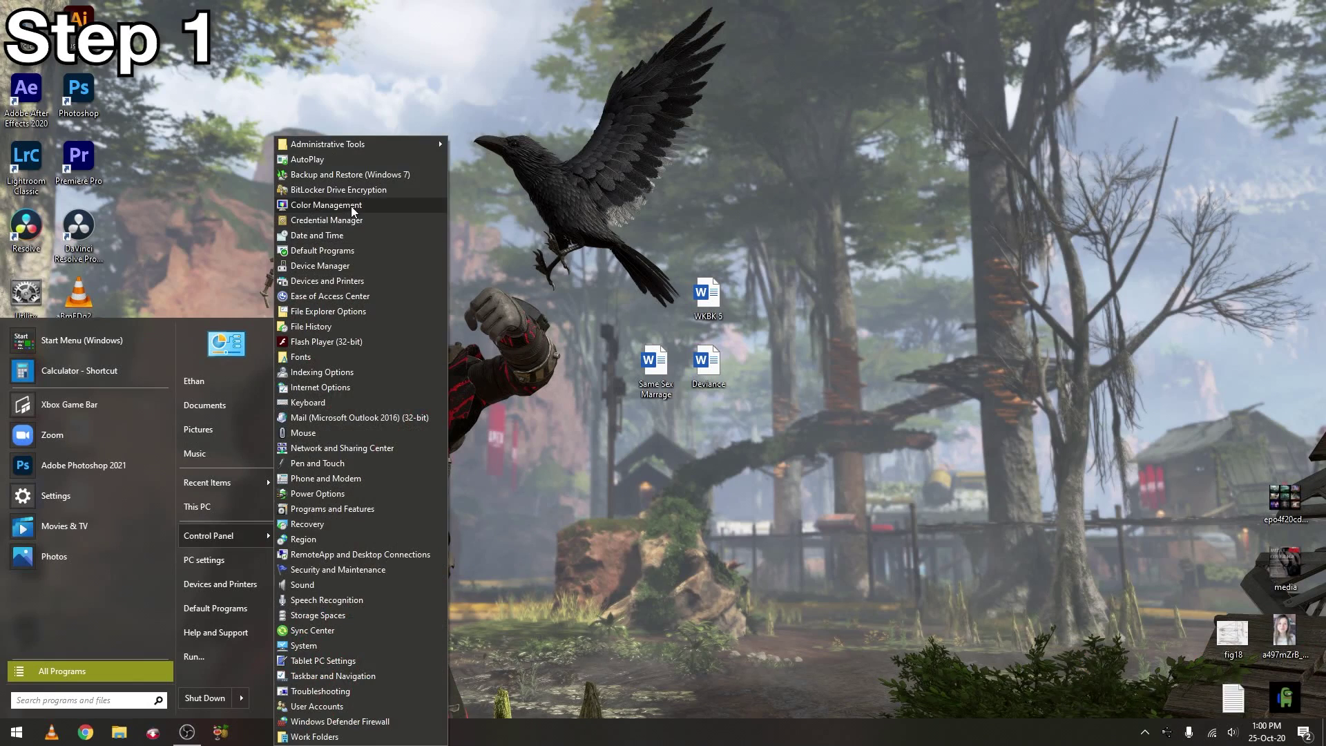
click(354, 268)
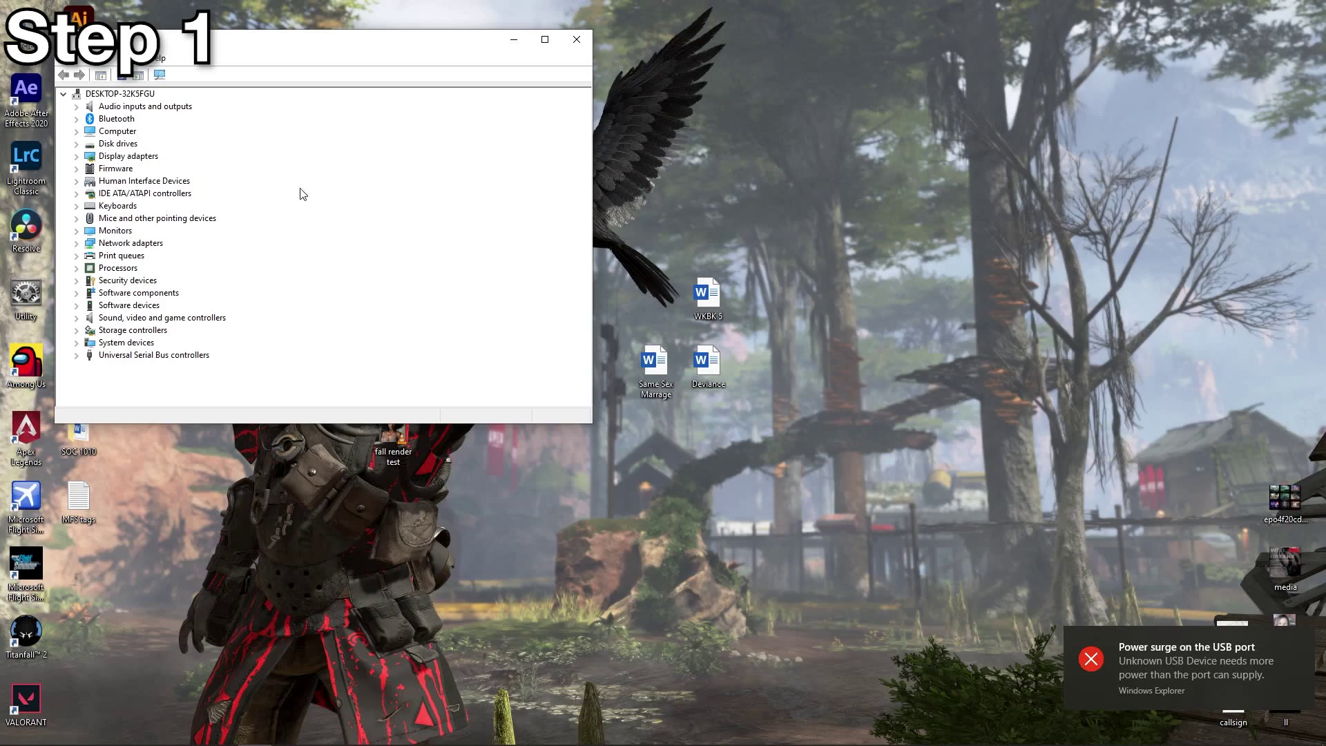
- Center the Device Manager window and expand Universal Serial Bus controllers to show the USB Root Hubs
drag(486, 47, 835, 151)
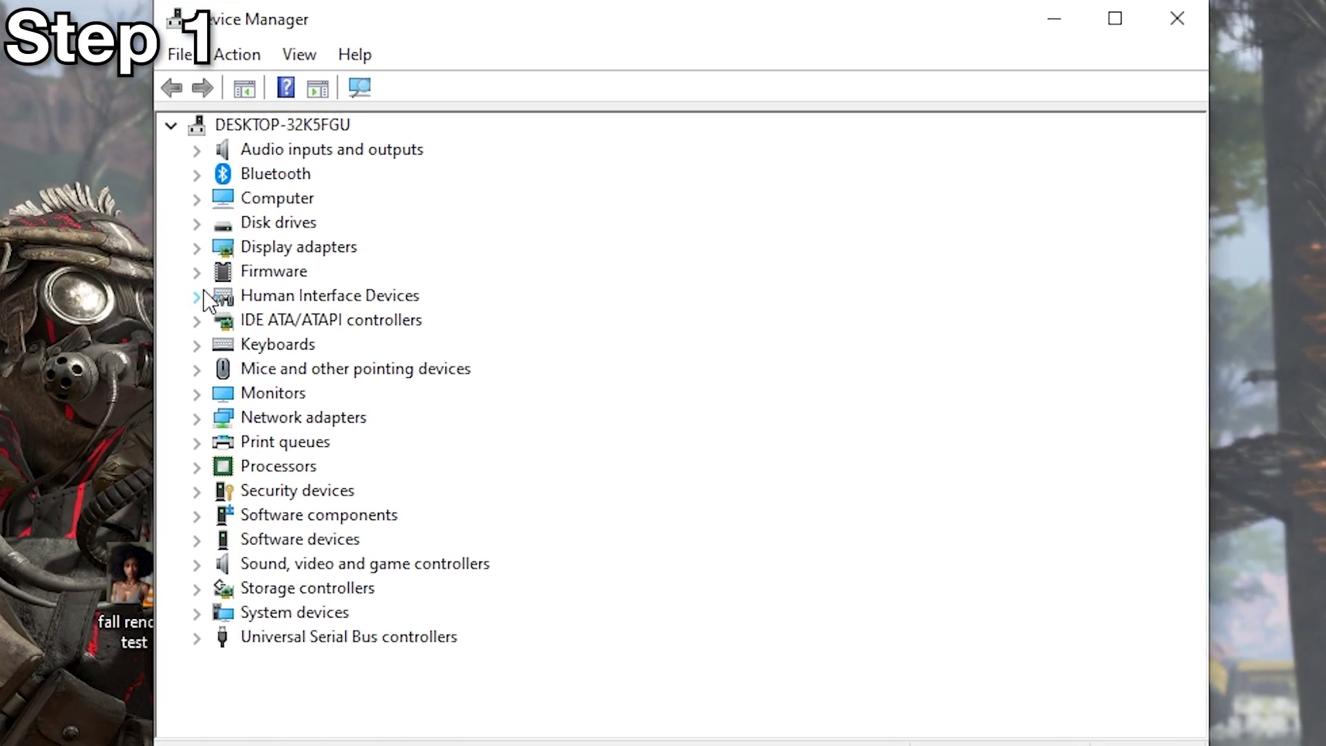
click(201, 296)
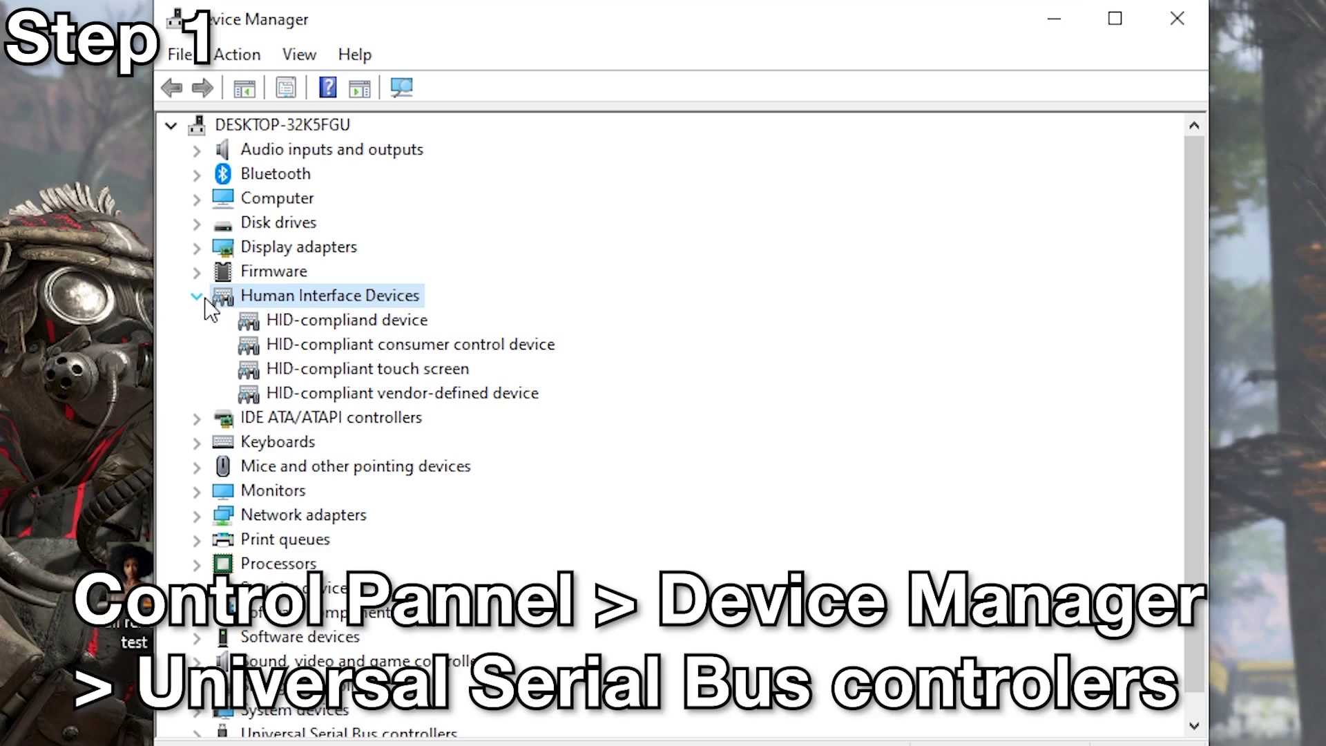
click(199, 297)
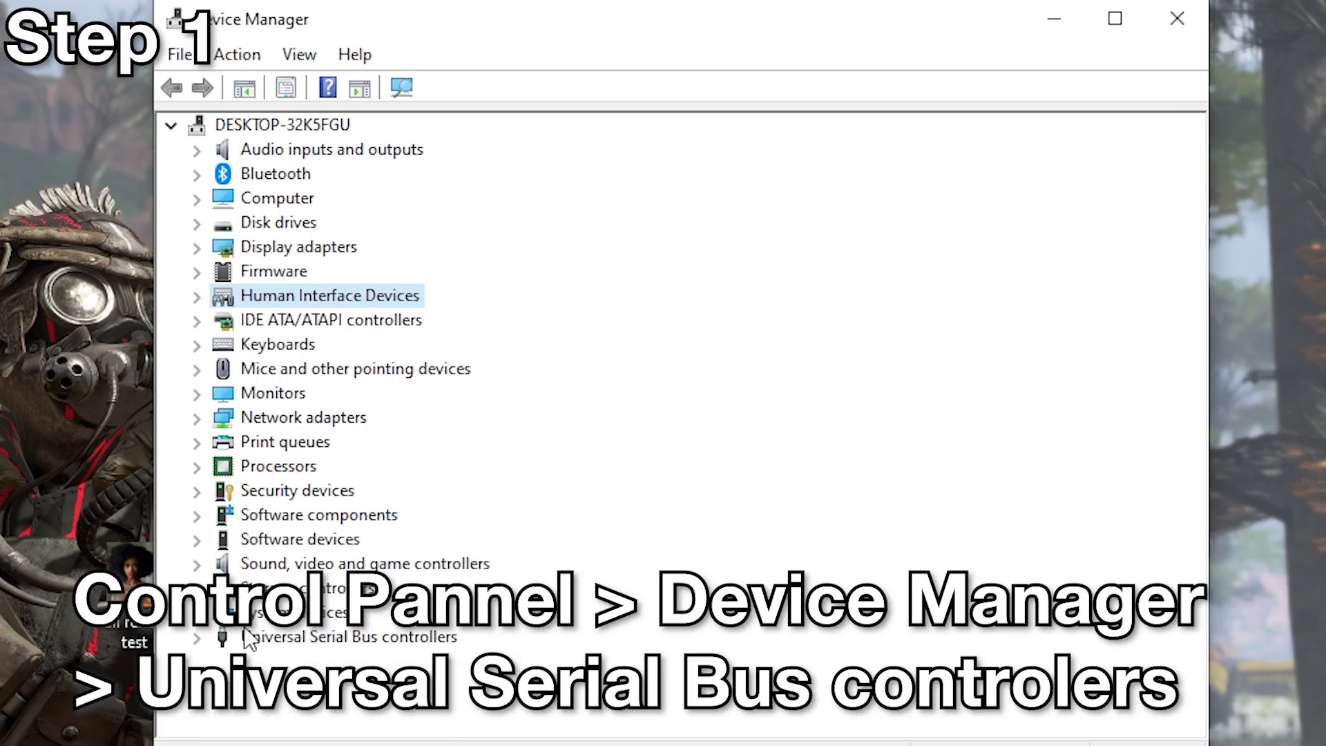
click(197, 636)
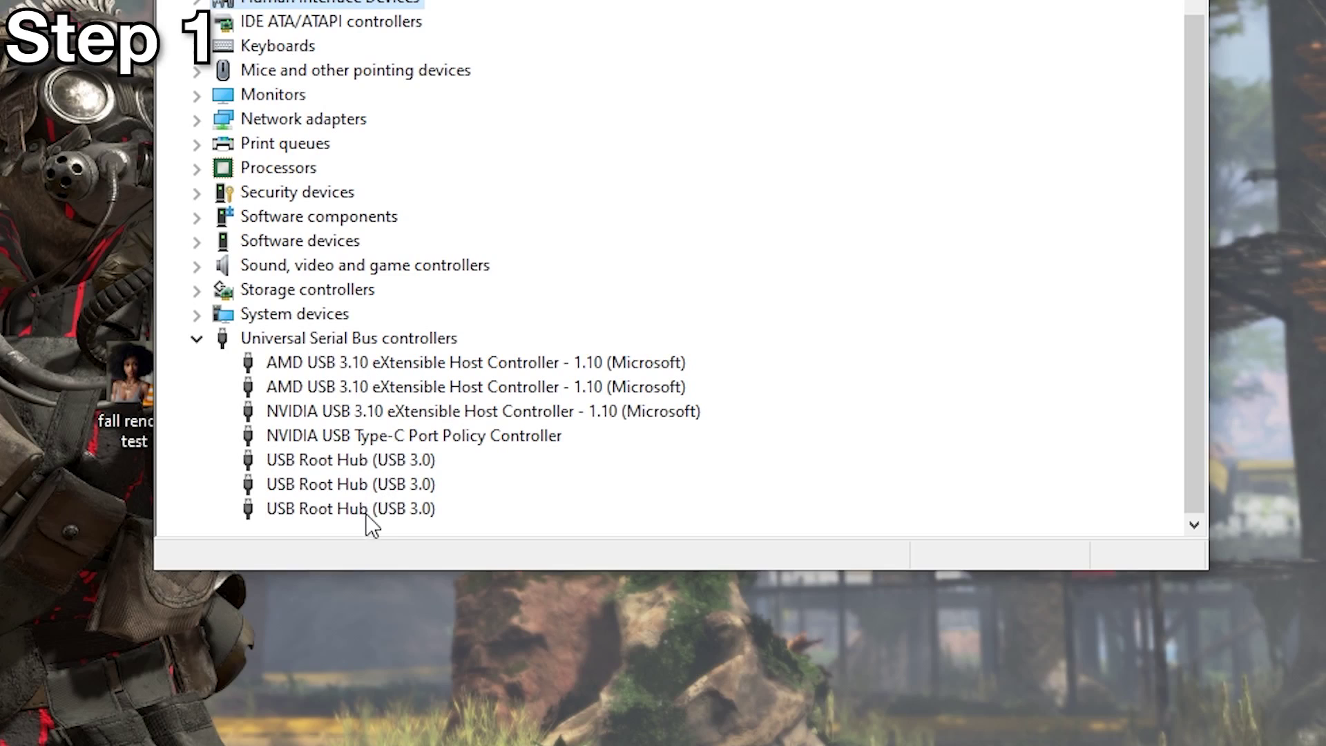
- Uncheck 'Allow the computer to turn off this device to save power' for the third USB Root Hub, then open the second hub's Properties
click(367, 515)
right_click(366, 515)
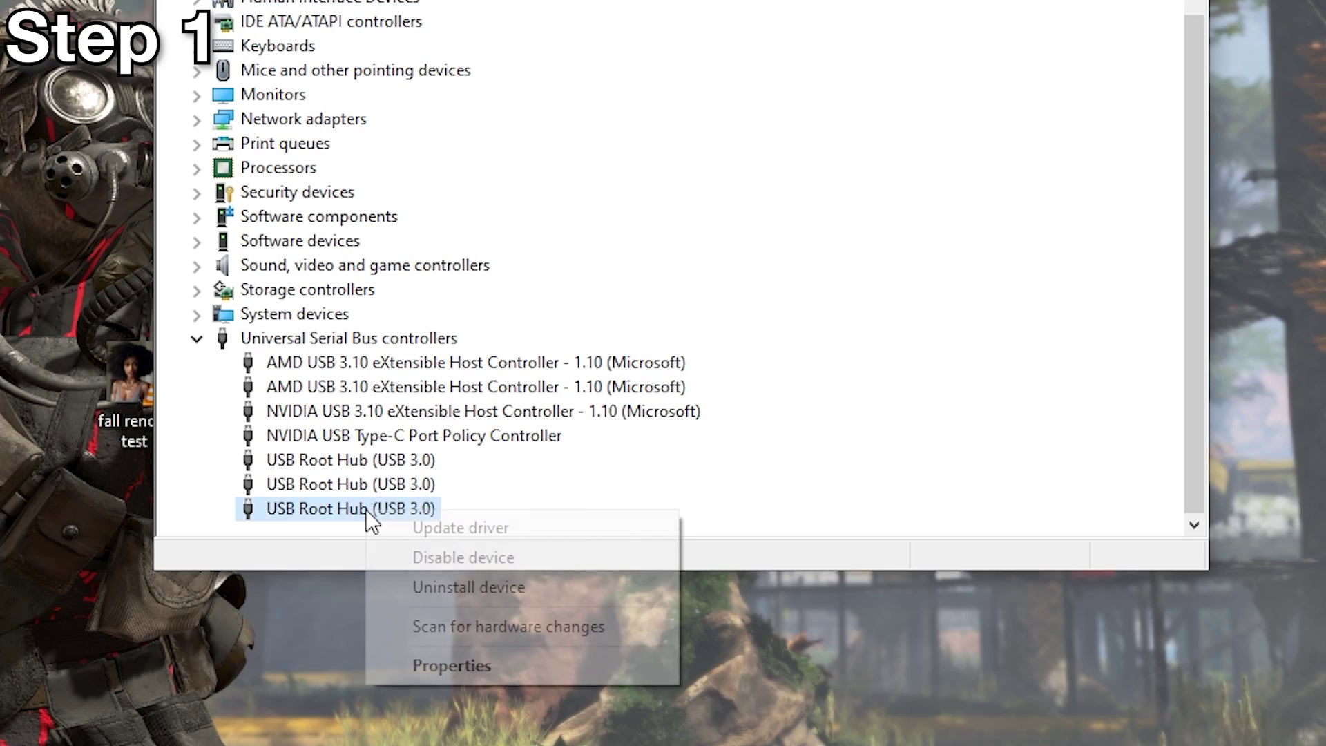
click(496, 674)
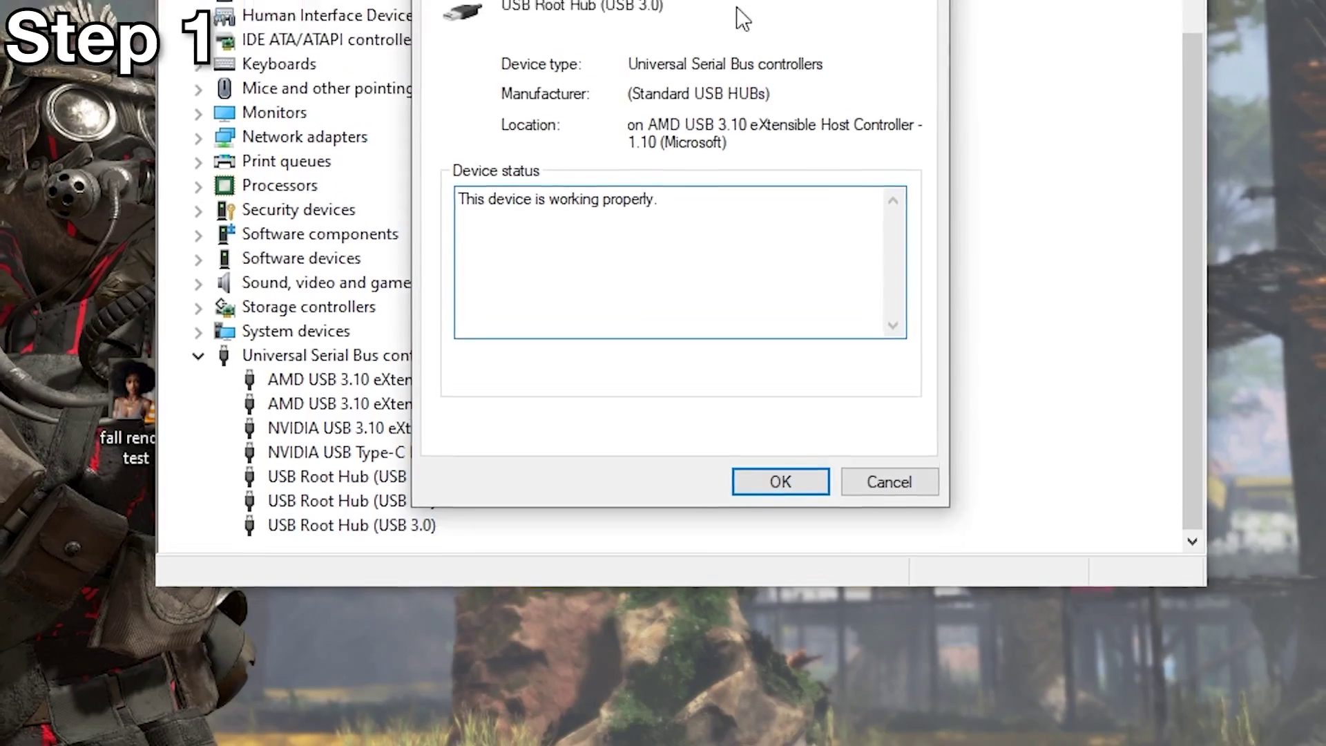
click(753, 56)
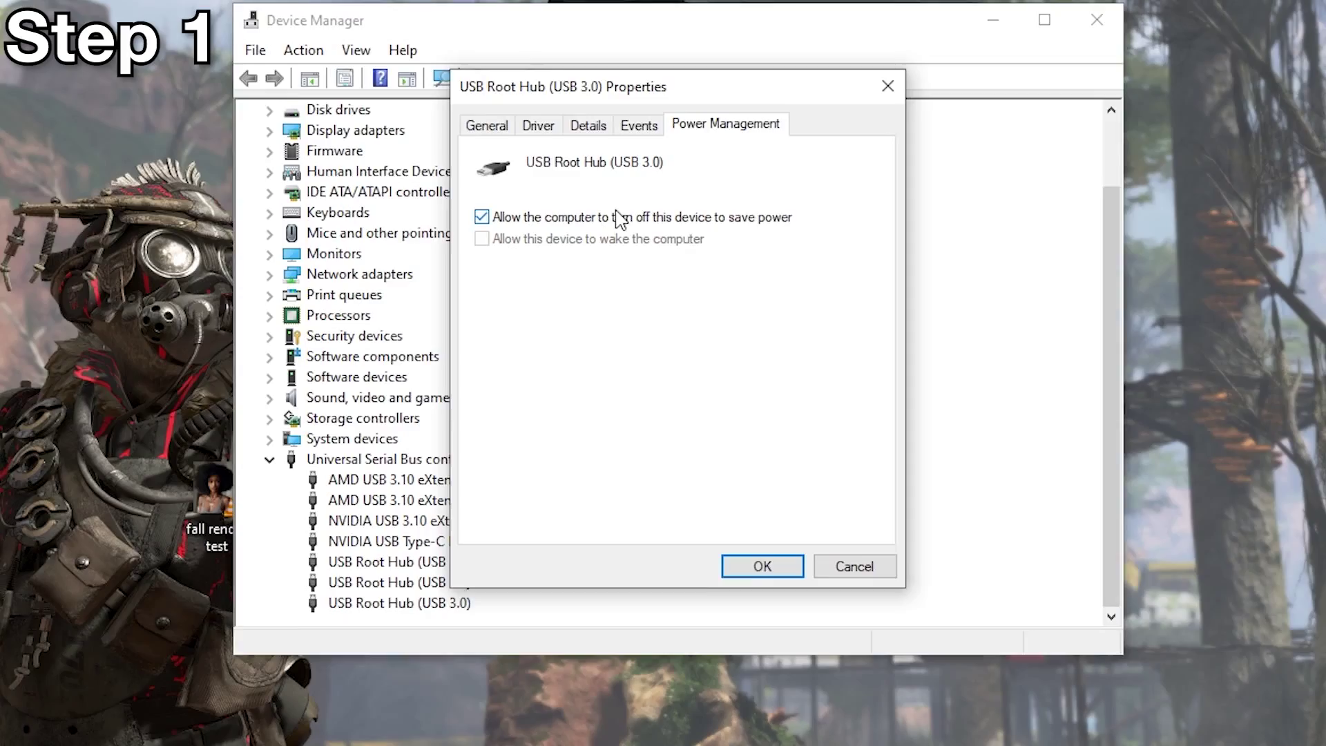
click(496, 228)
click(753, 546)
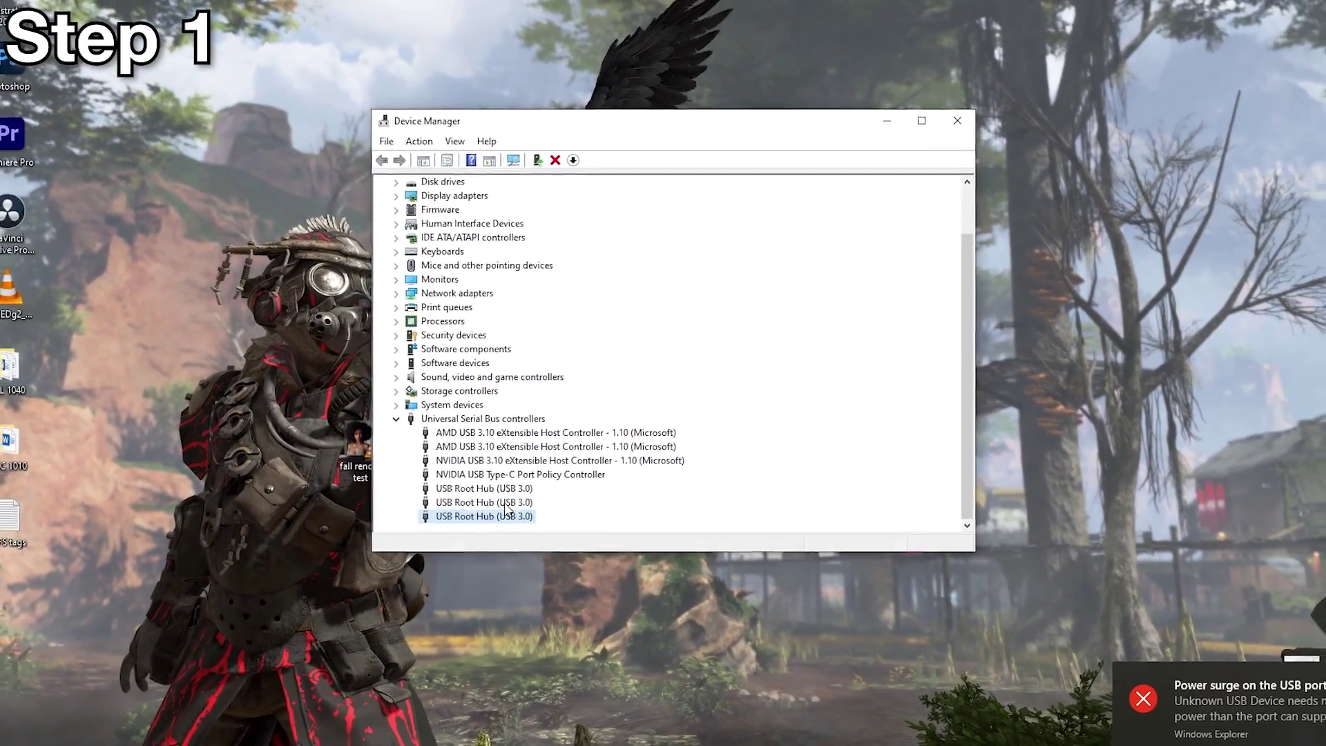
right_click(505, 503)
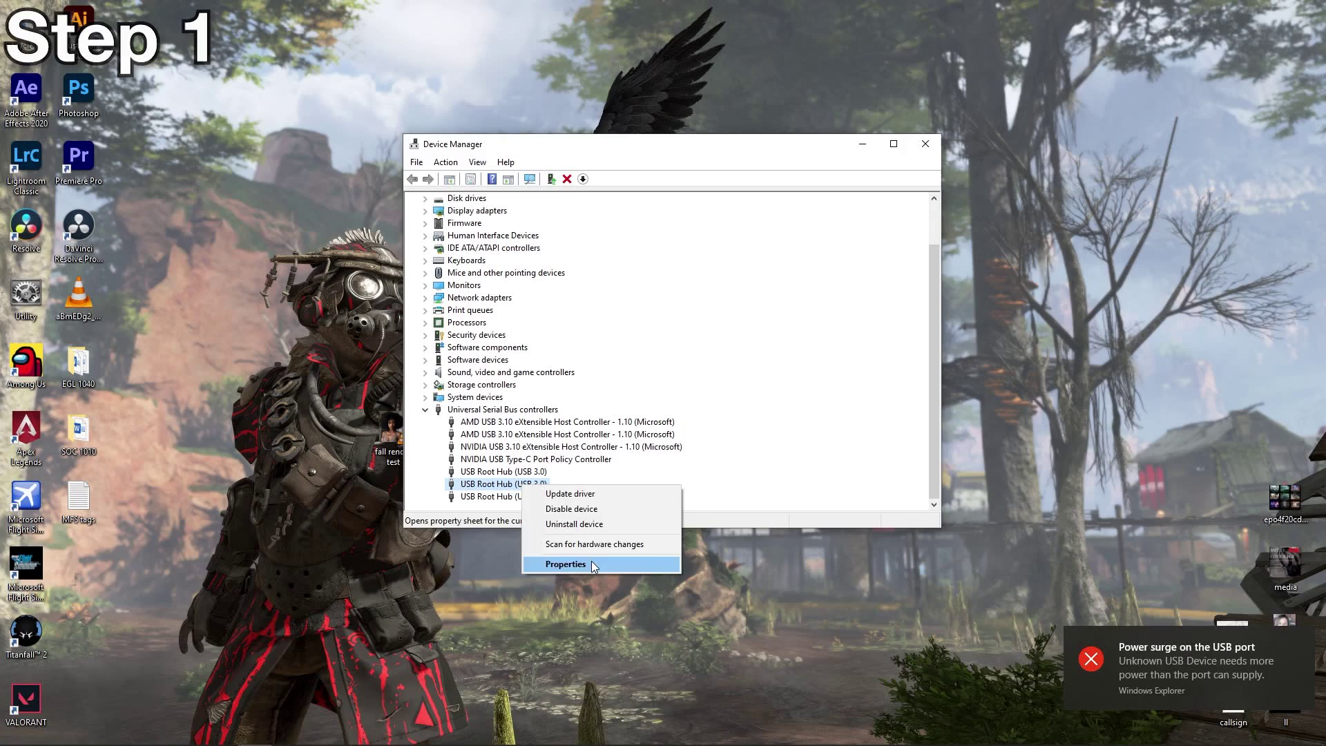
click(591, 565)
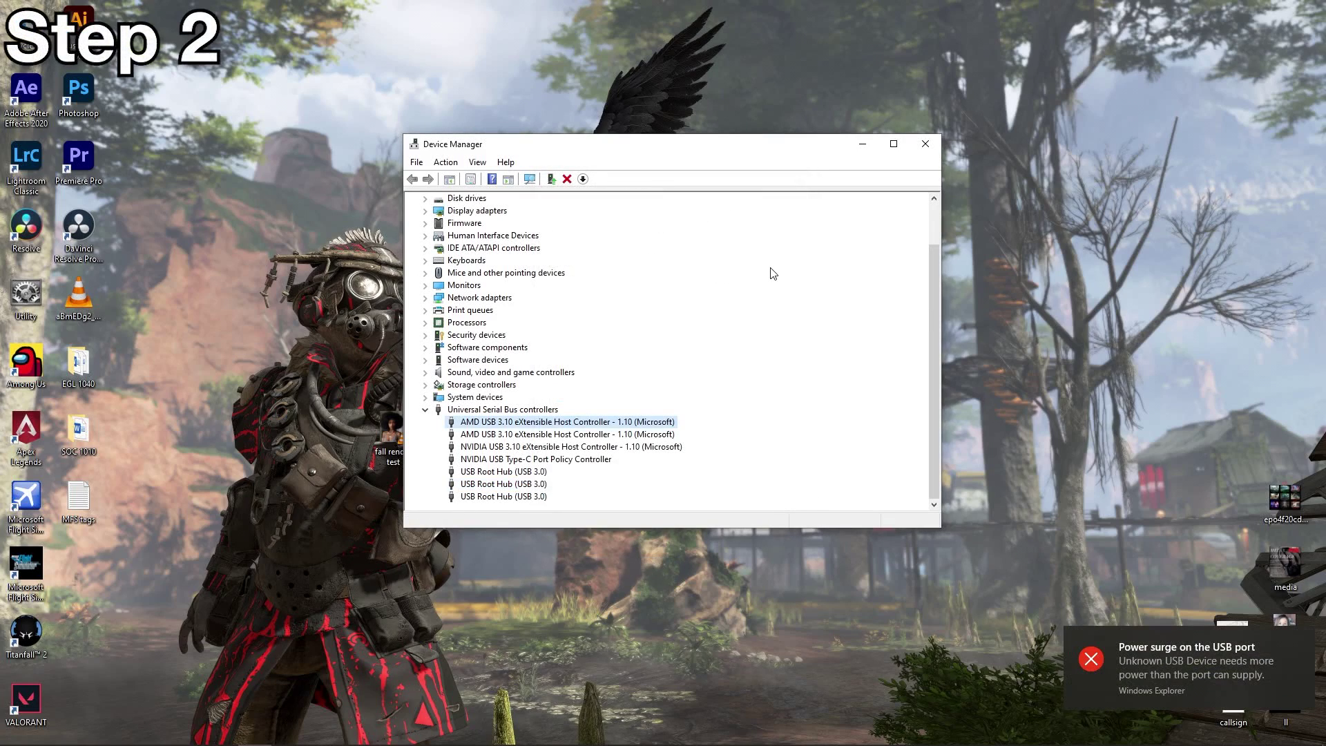
- Close Device Manager and open Power Options through Control Panel's Category view and Hardware and Sound
click(925, 143)
click(17, 732)
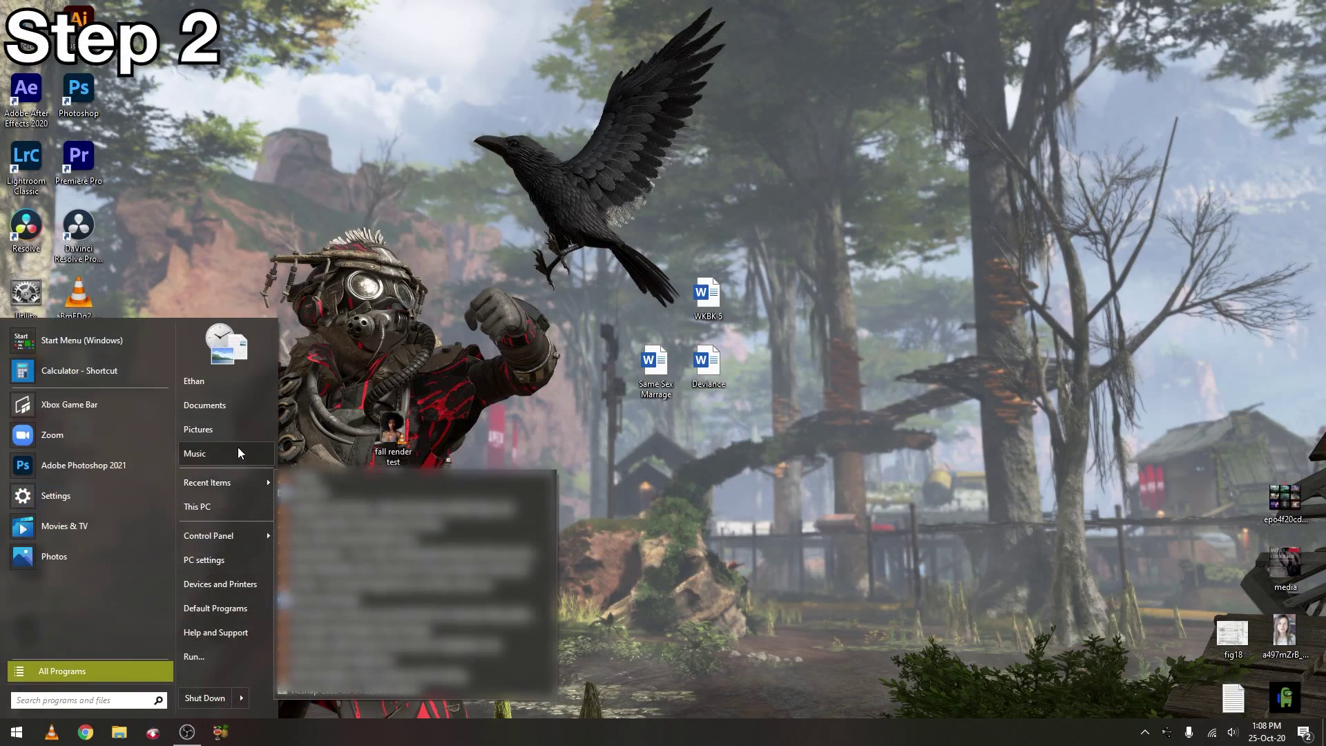
mouse_move(225, 532)
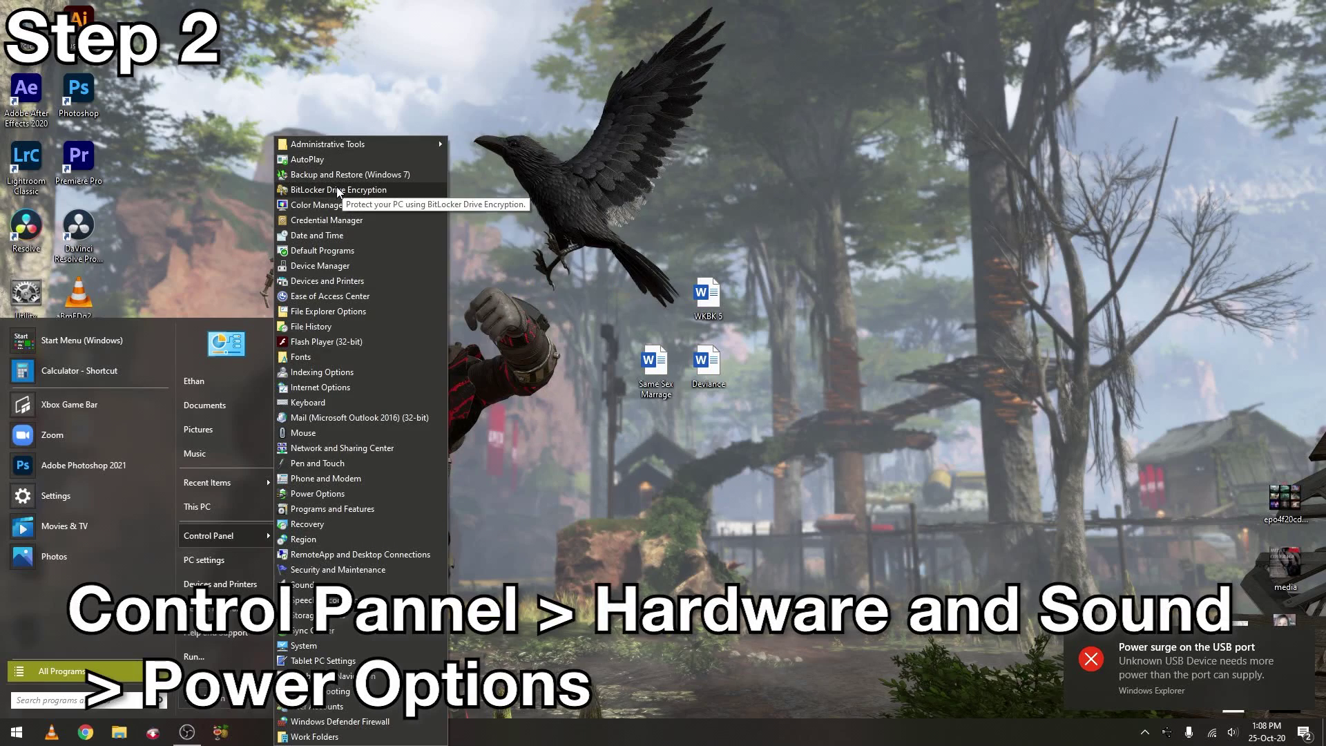
click(230, 538)
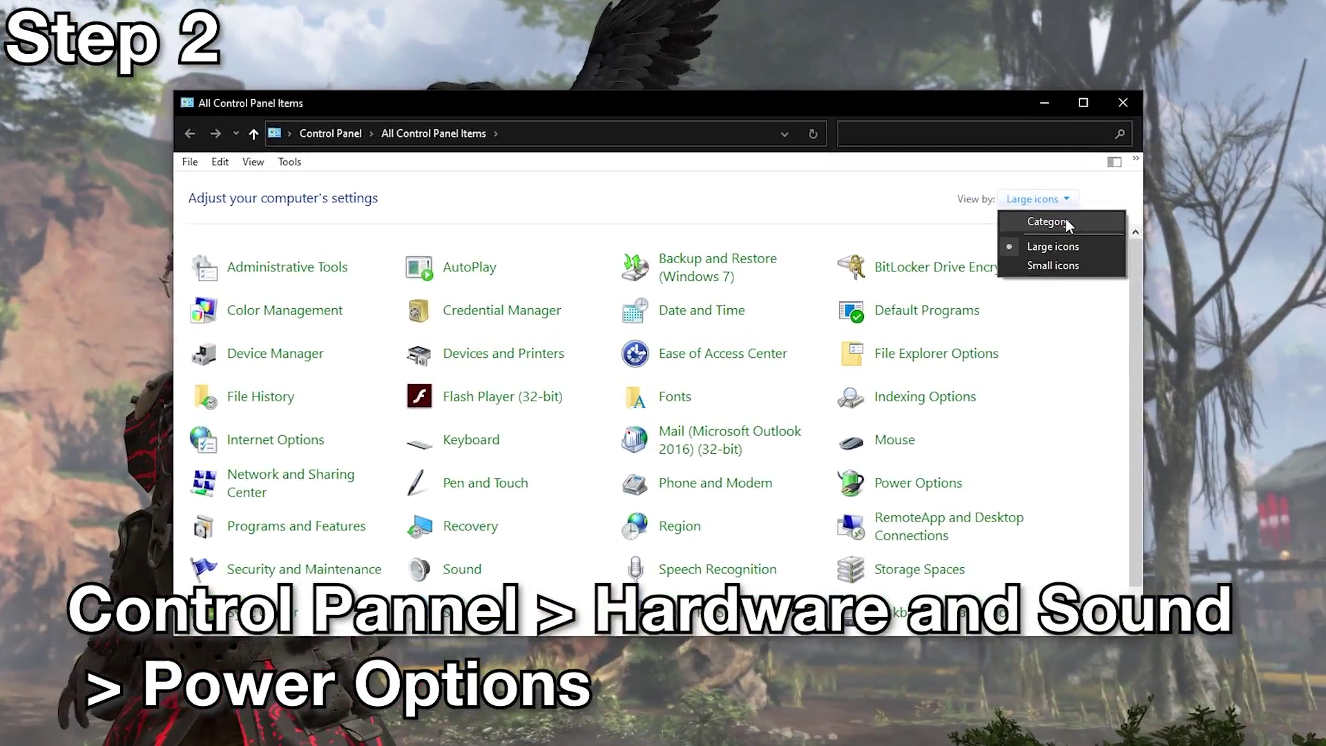
click(1064, 217)
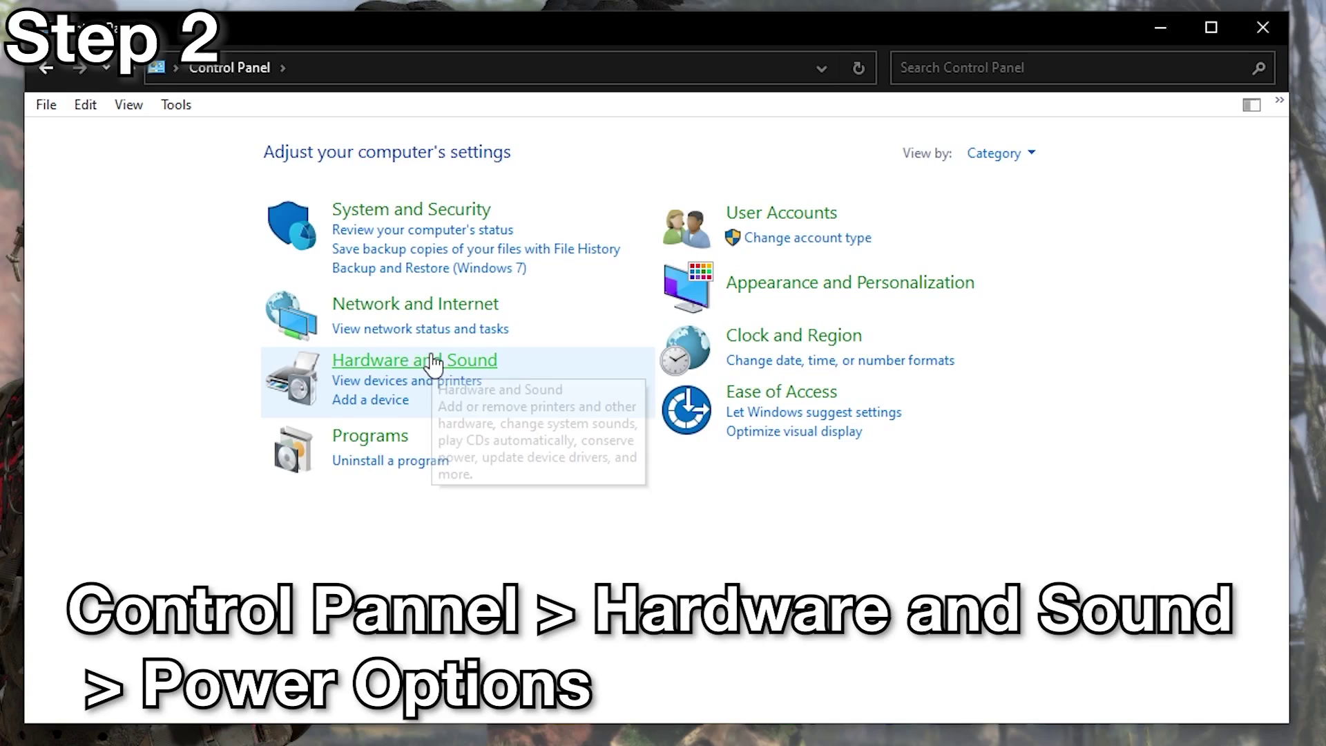
click(432, 361)
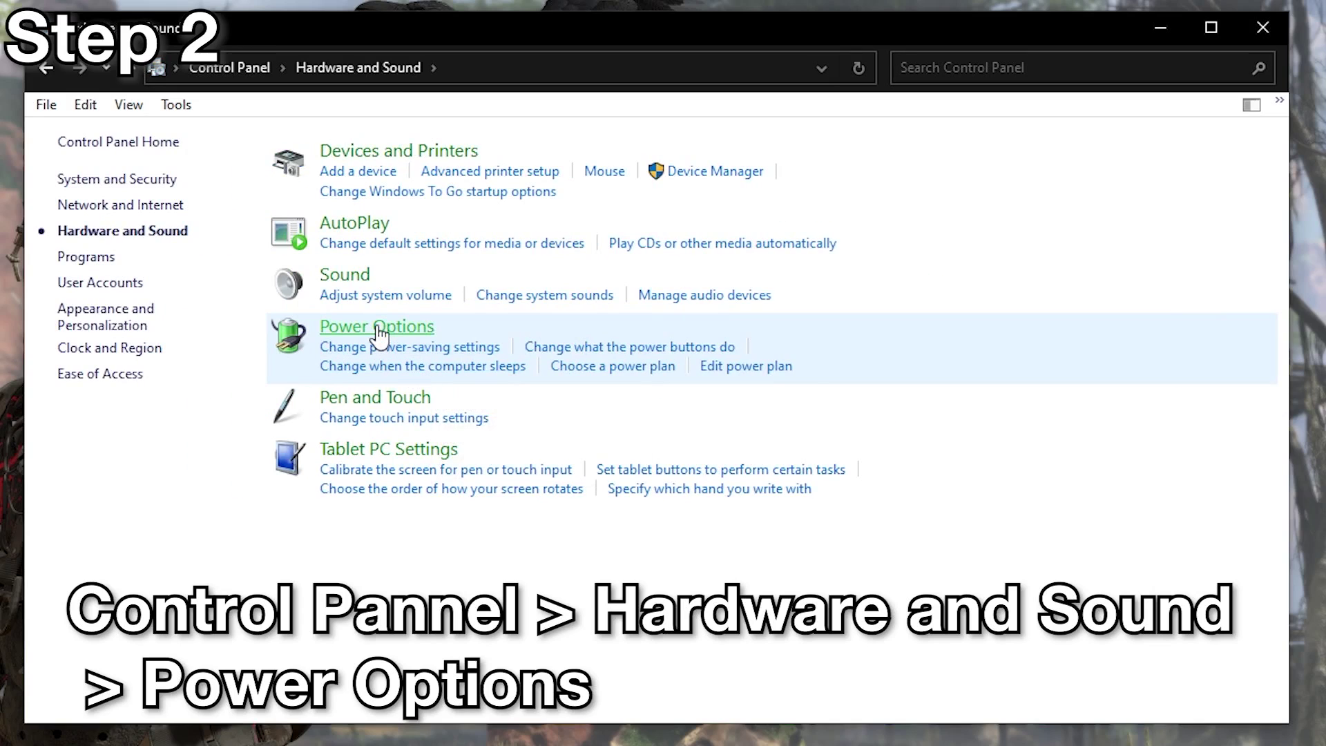
click(379, 330)
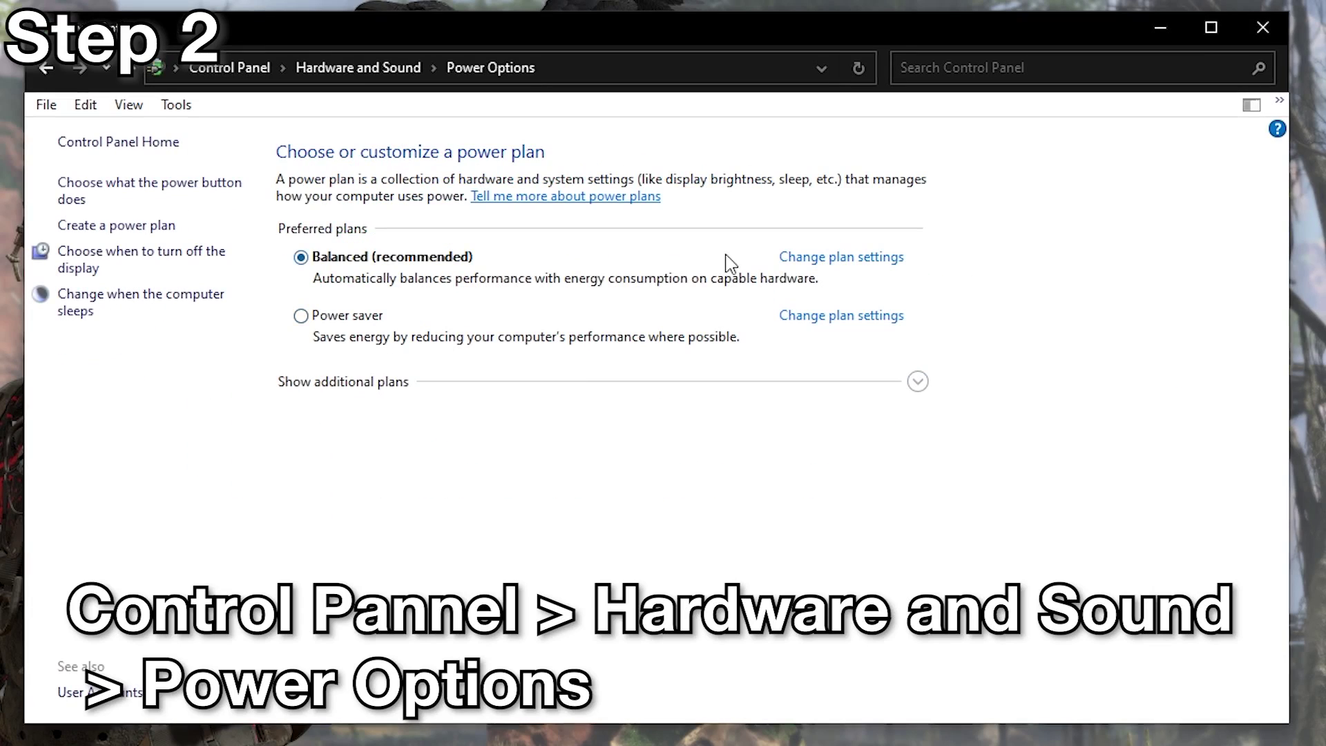
- Set USB selective suspend to Disabled in the Balanced plan's advanced power settings and apply it
click(826, 271)
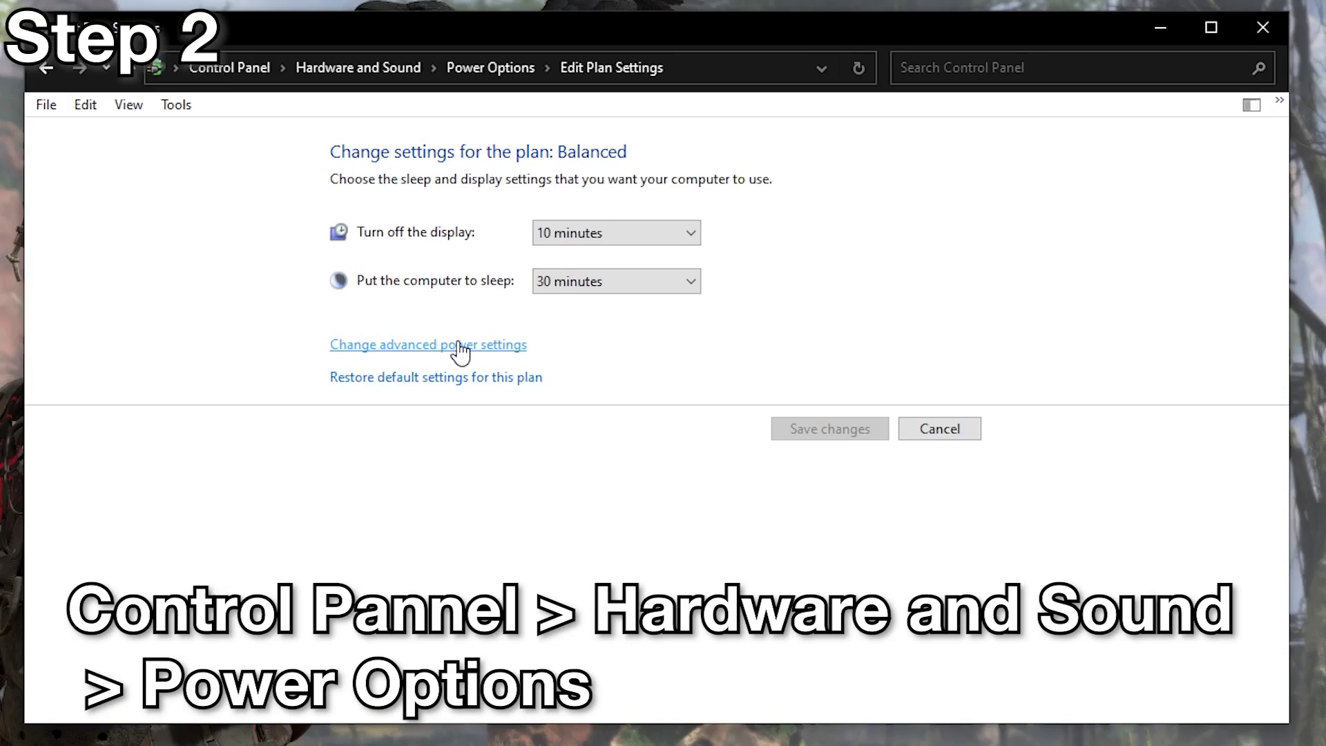
click(541, 345)
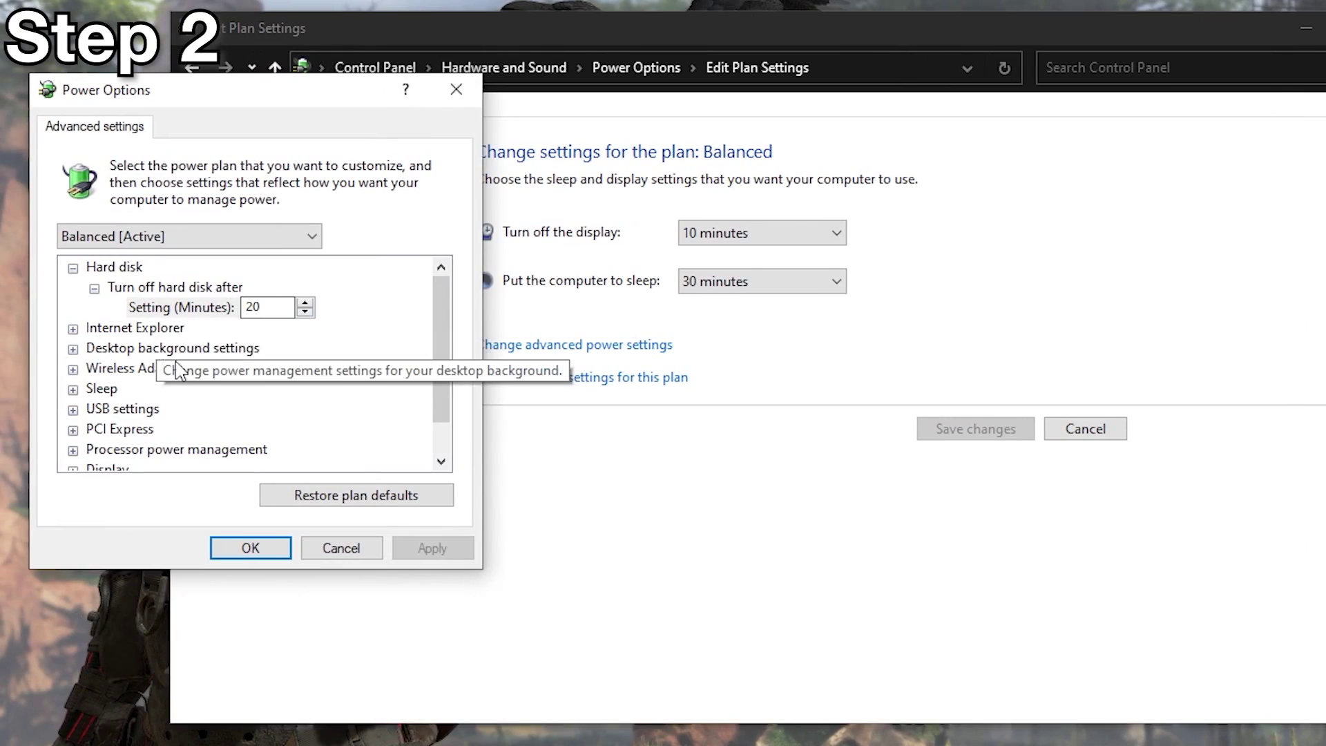
click(116, 414)
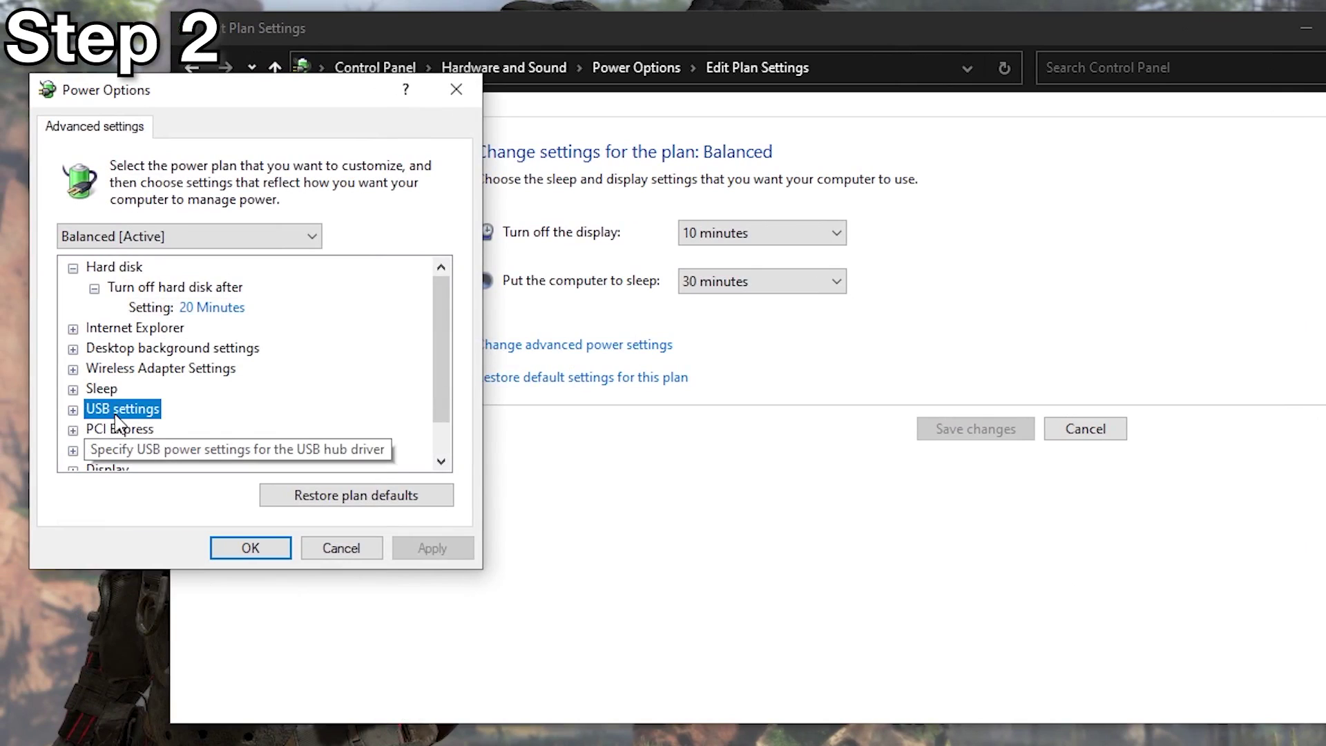
click(73, 411)
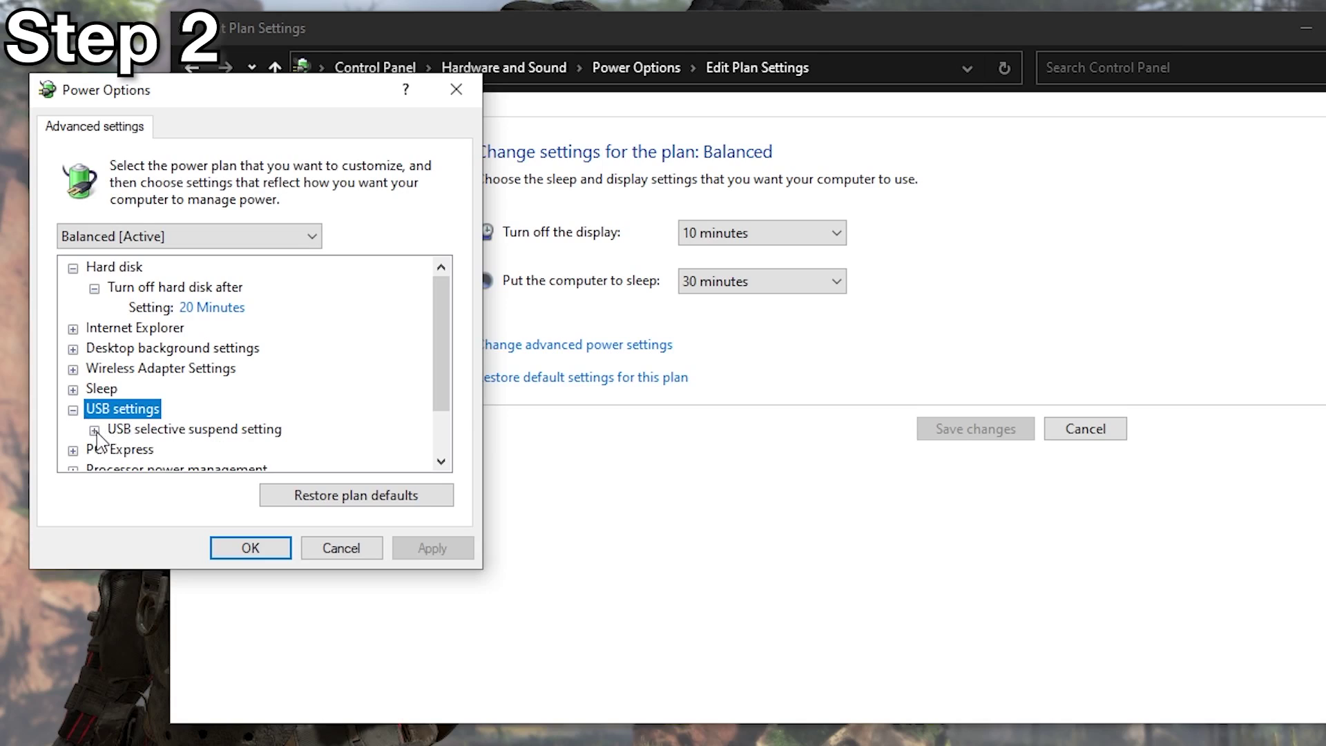
click(94, 431)
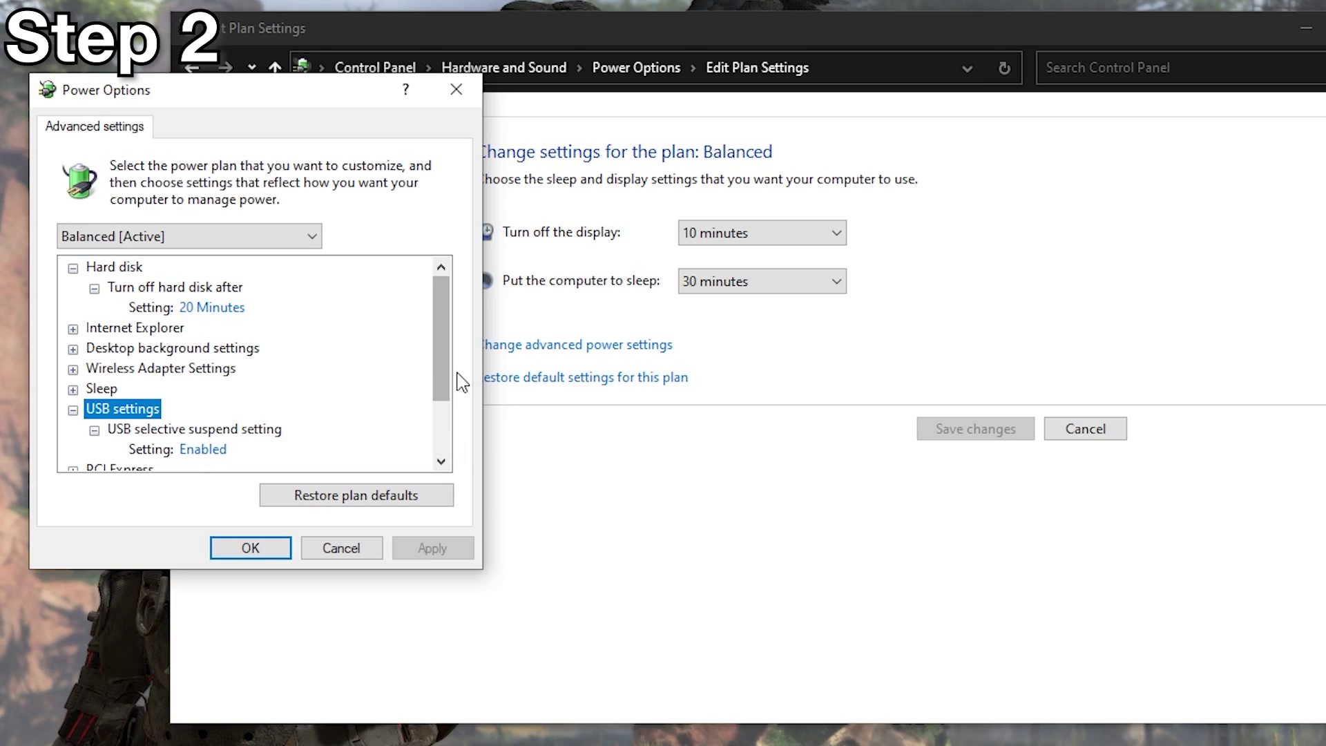
scroll(445, 383, down, 2)
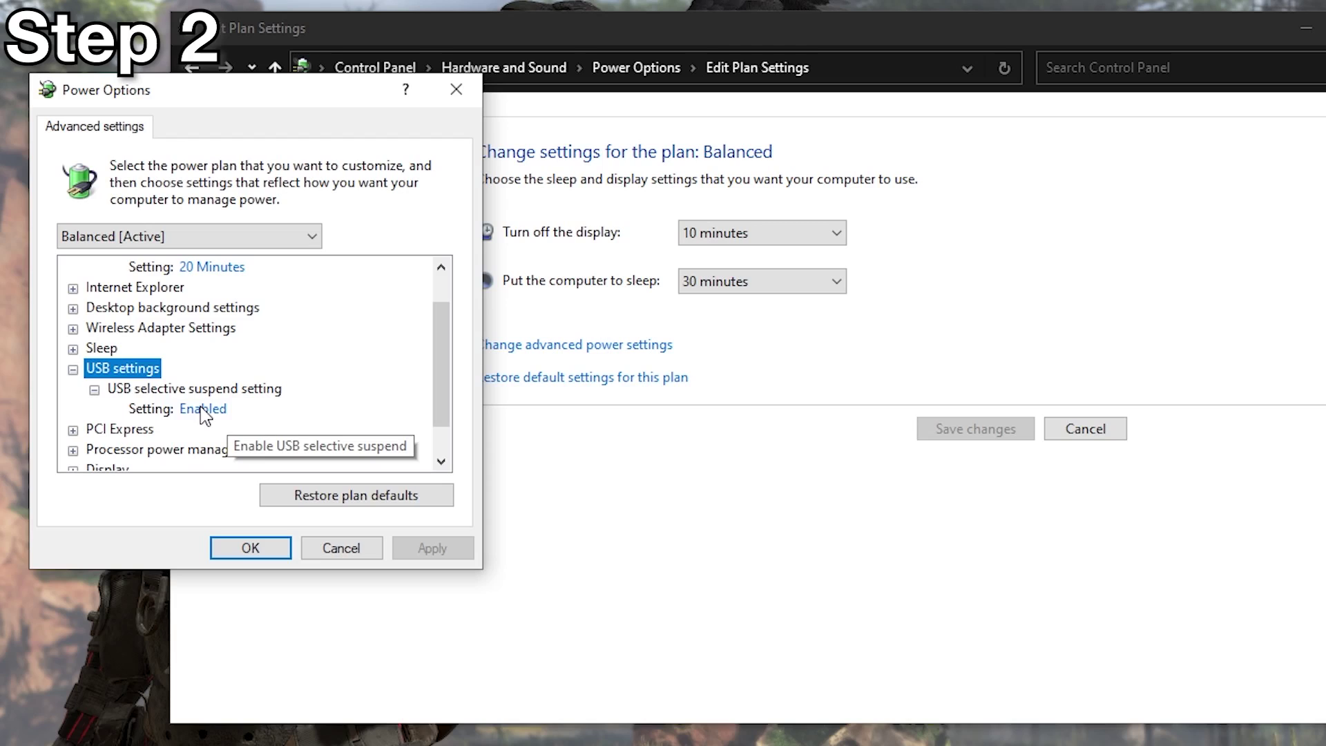
click(205, 411)
click(206, 412)
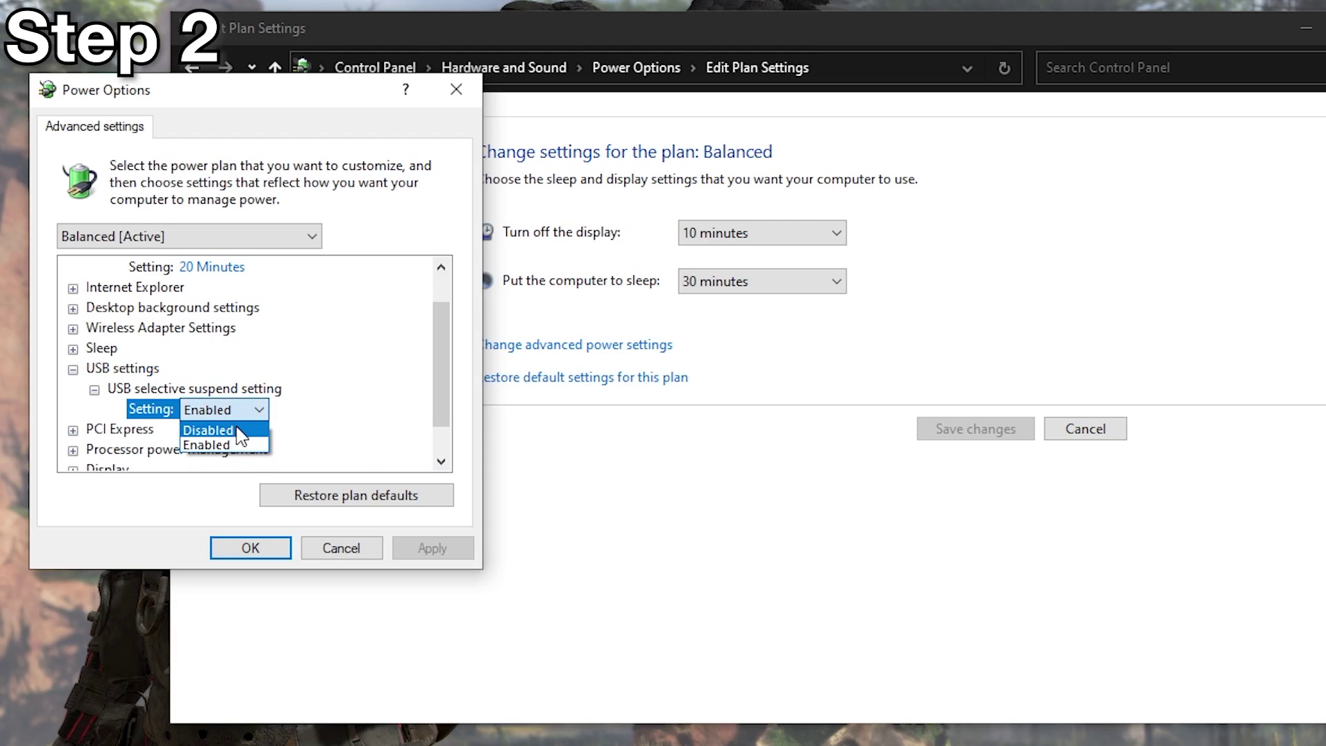
click(208, 430)
click(438, 550)
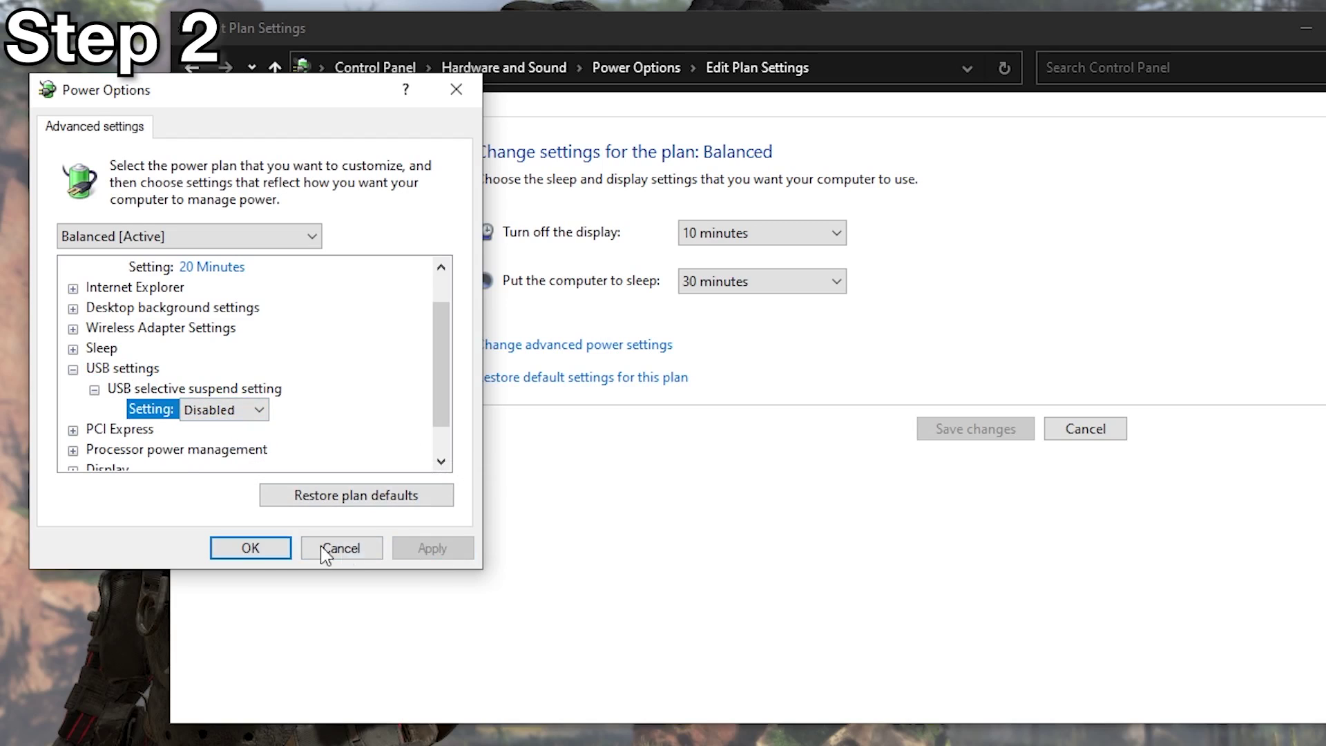
click(257, 549)
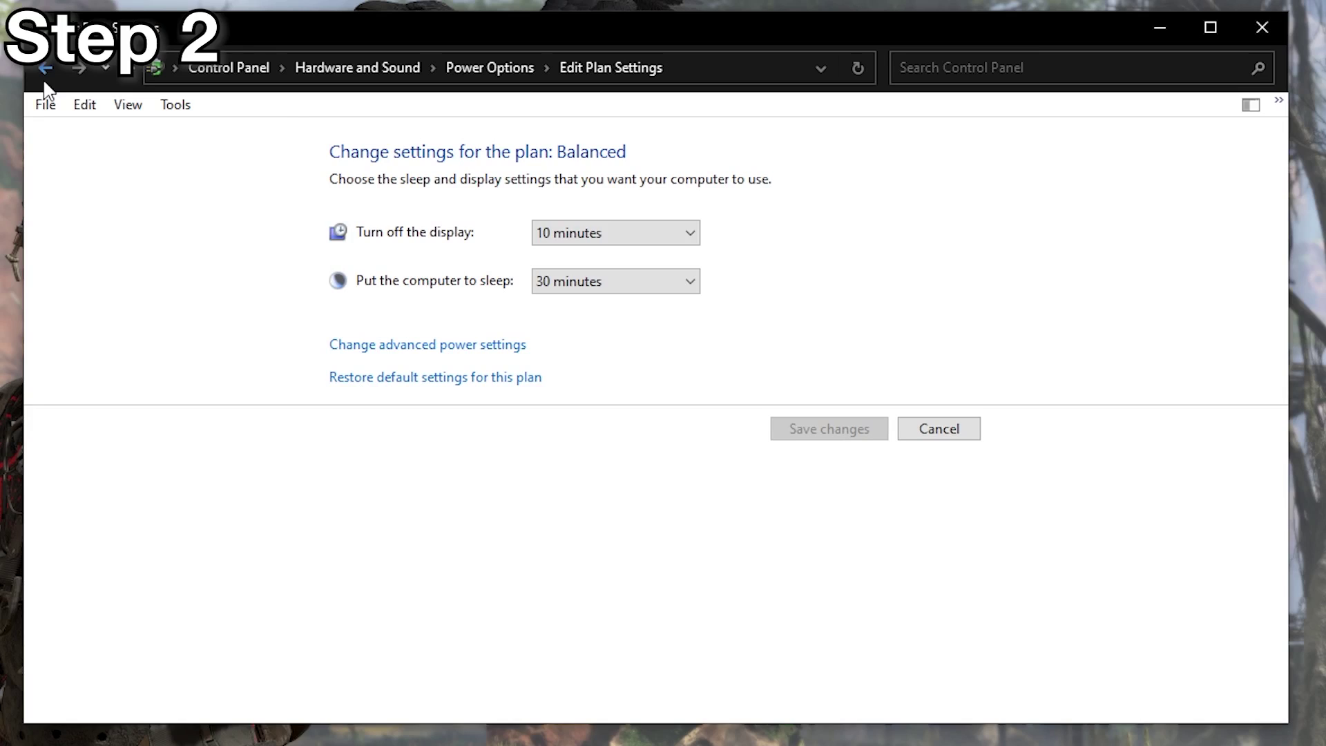
- Set USB selective suspend to Disabled in the Power saver plan's advanced power settings and apply it
click(44, 80)
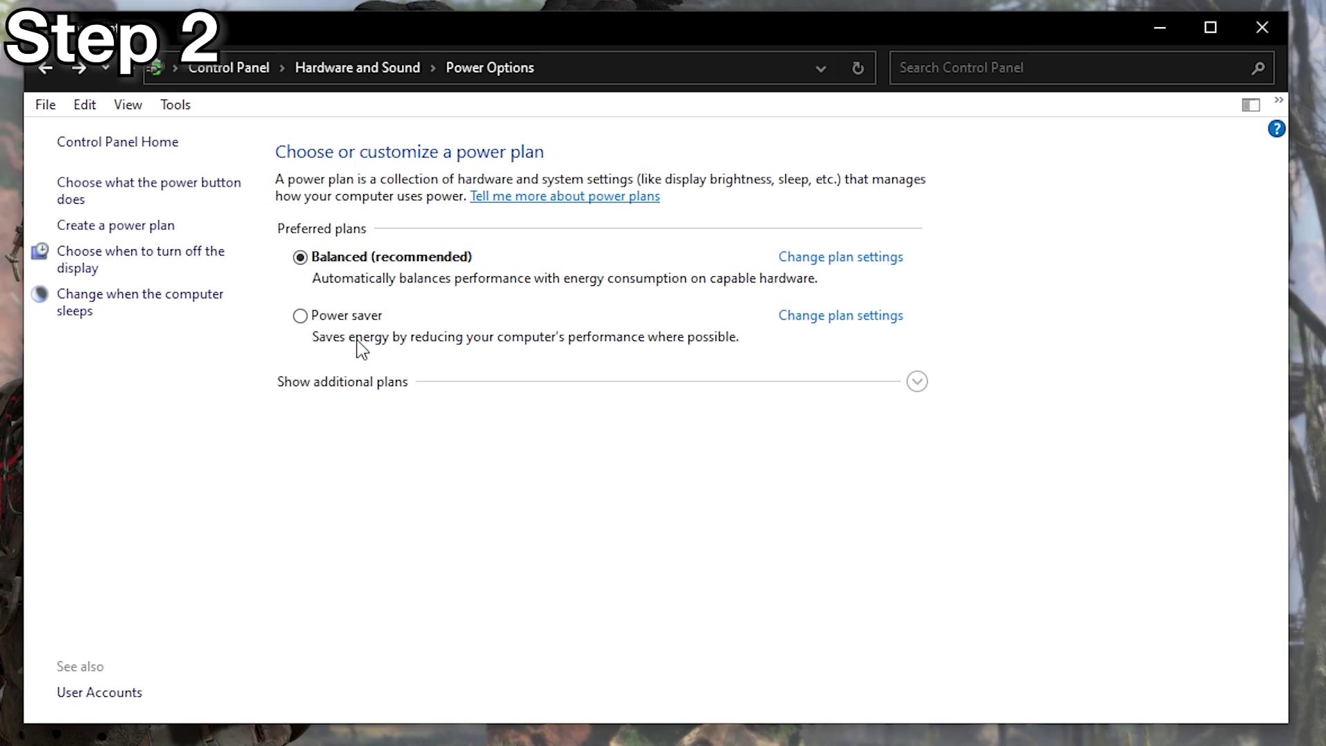
click(827, 316)
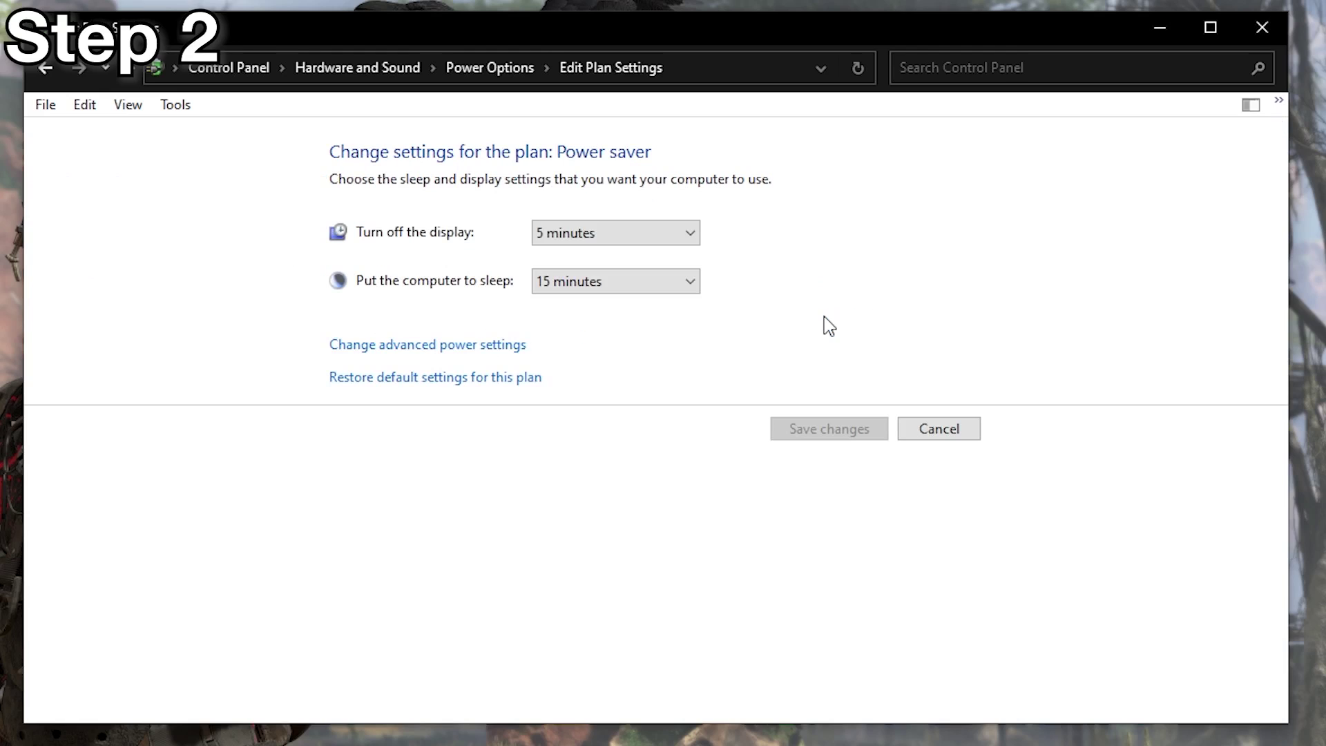
click(424, 345)
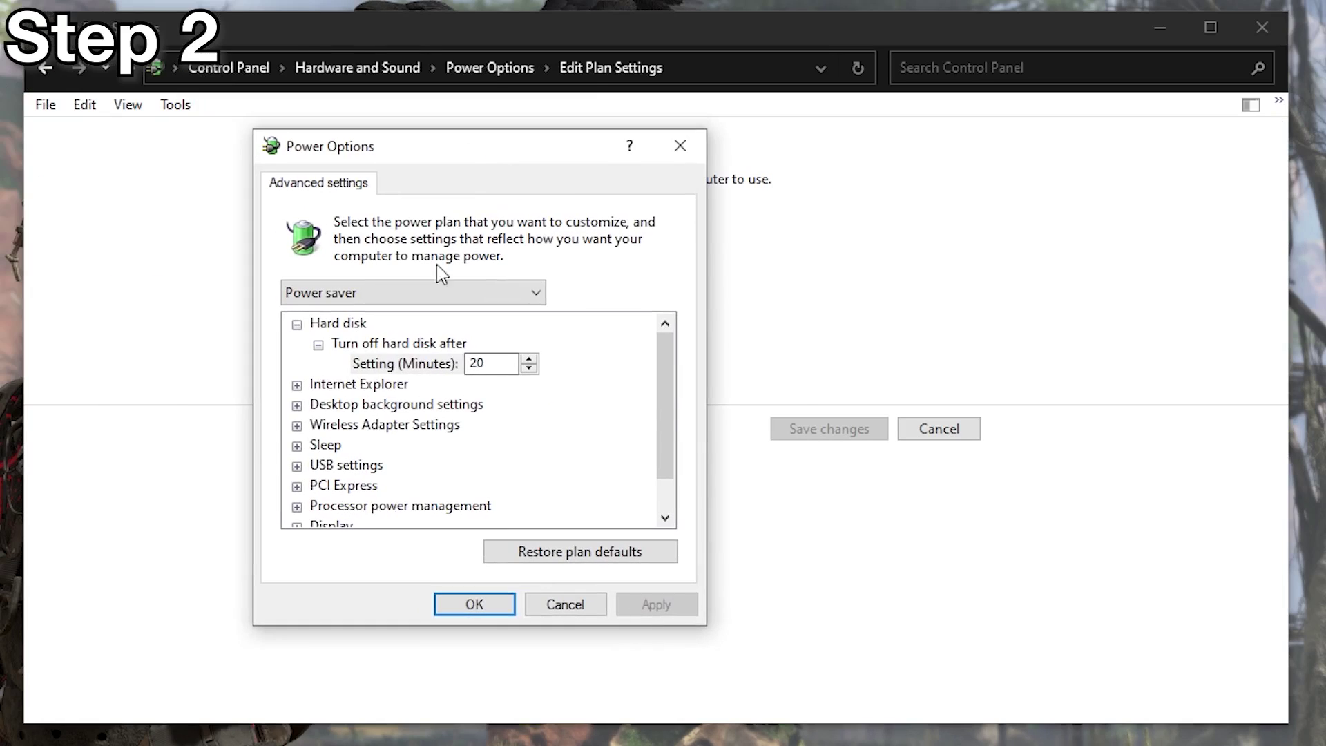
click(296, 465)
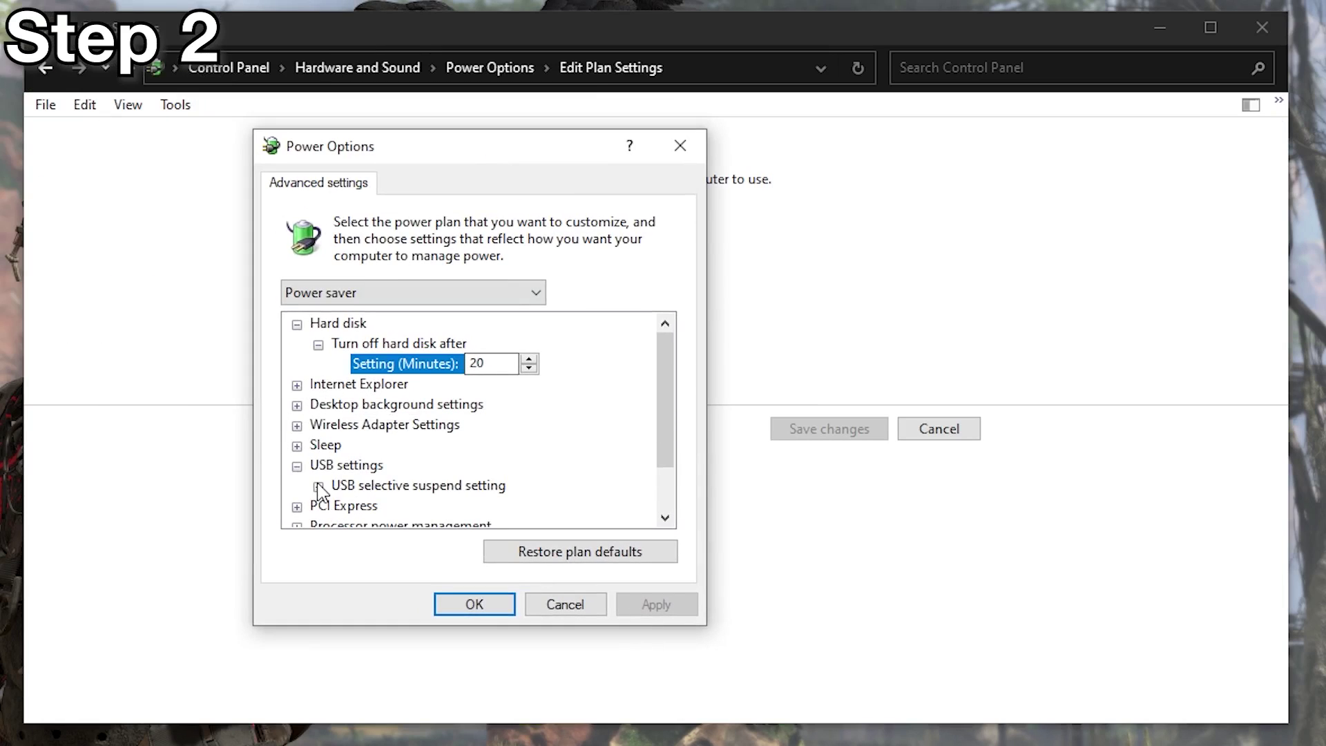
click(319, 486)
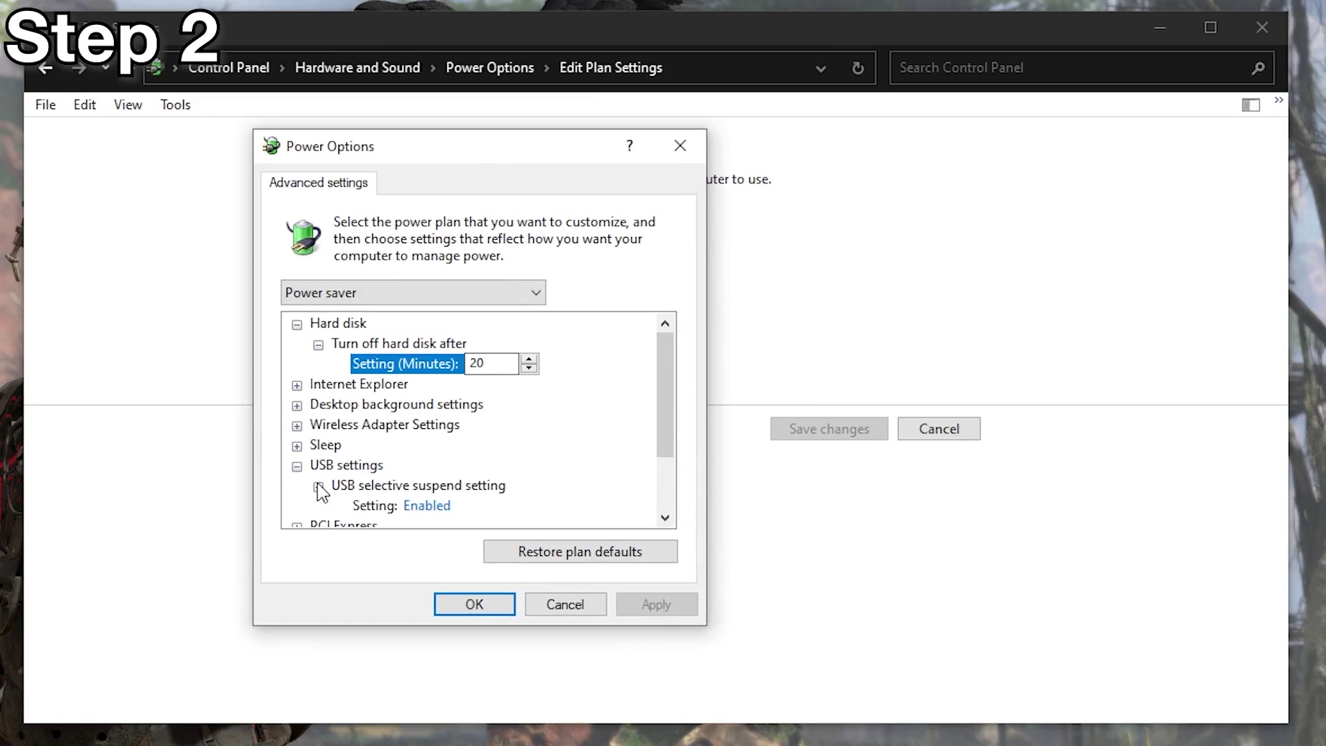
click(421, 507)
click(435, 508)
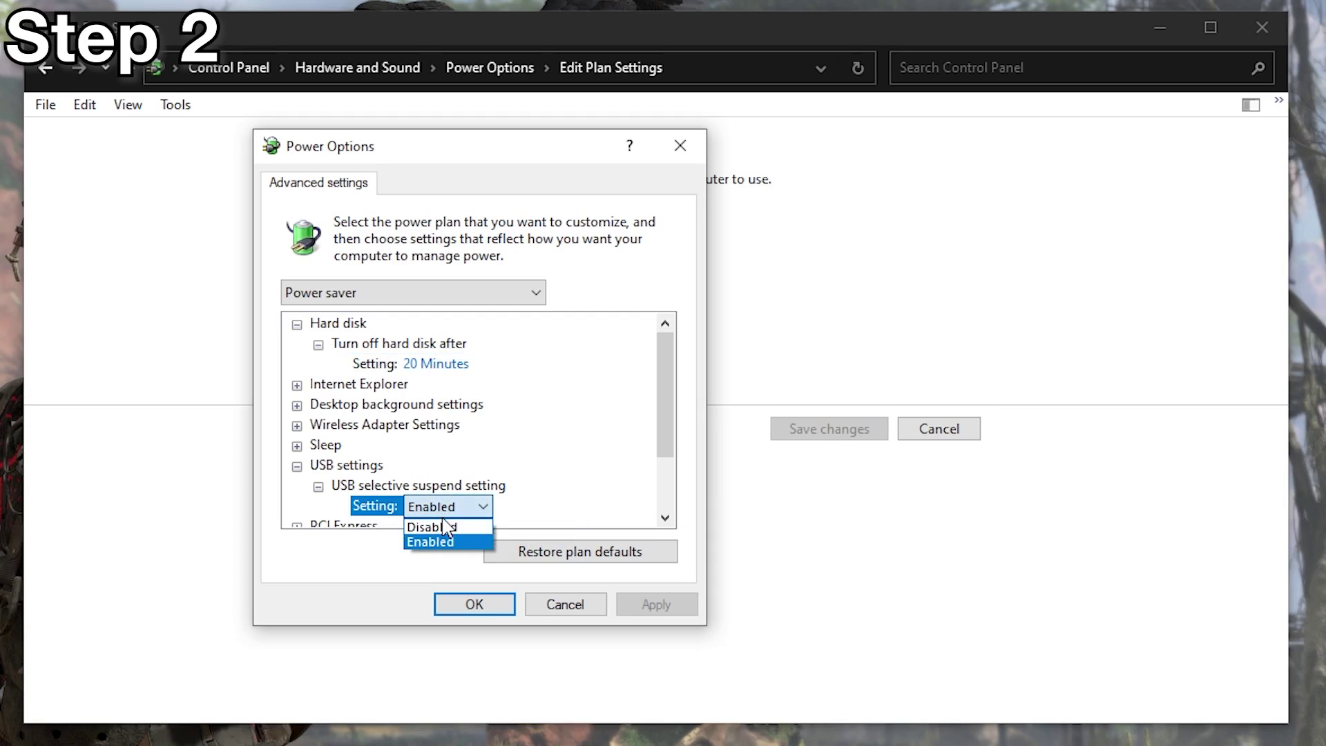
click(447, 527)
click(651, 610)
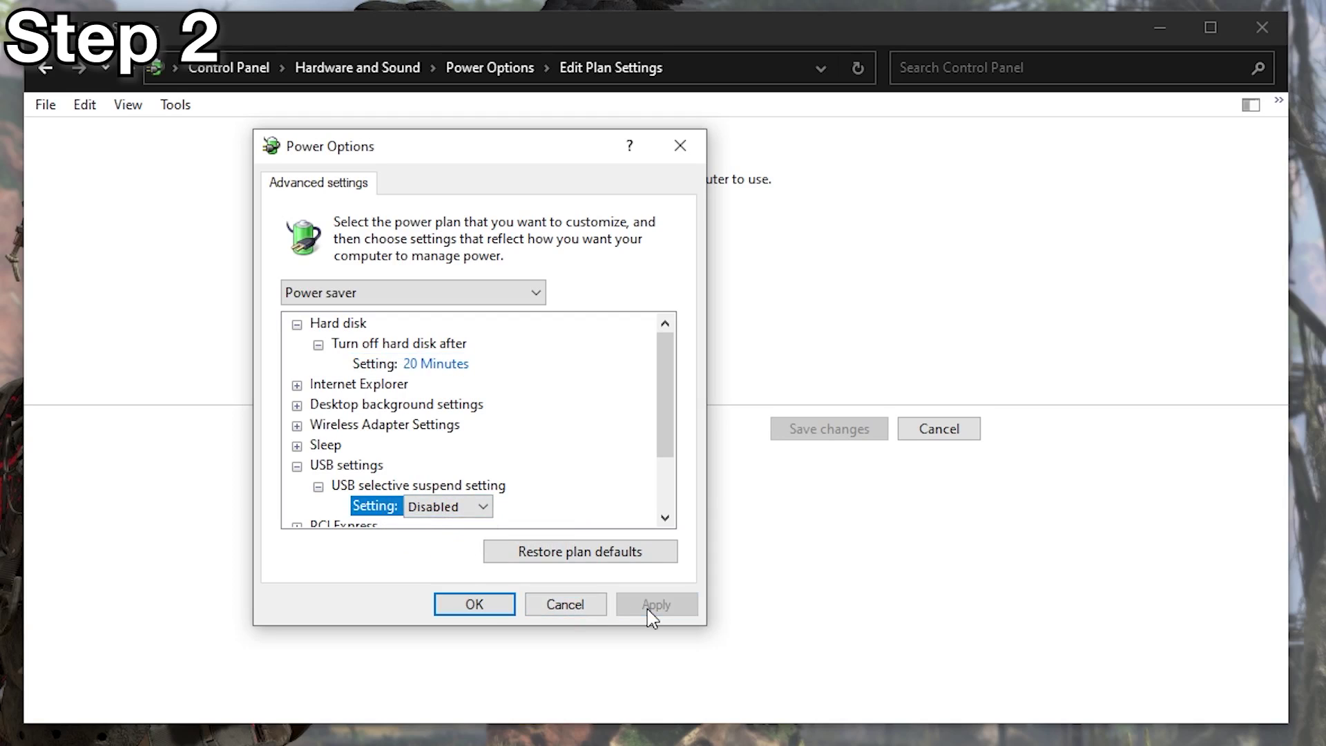
click(449, 608)
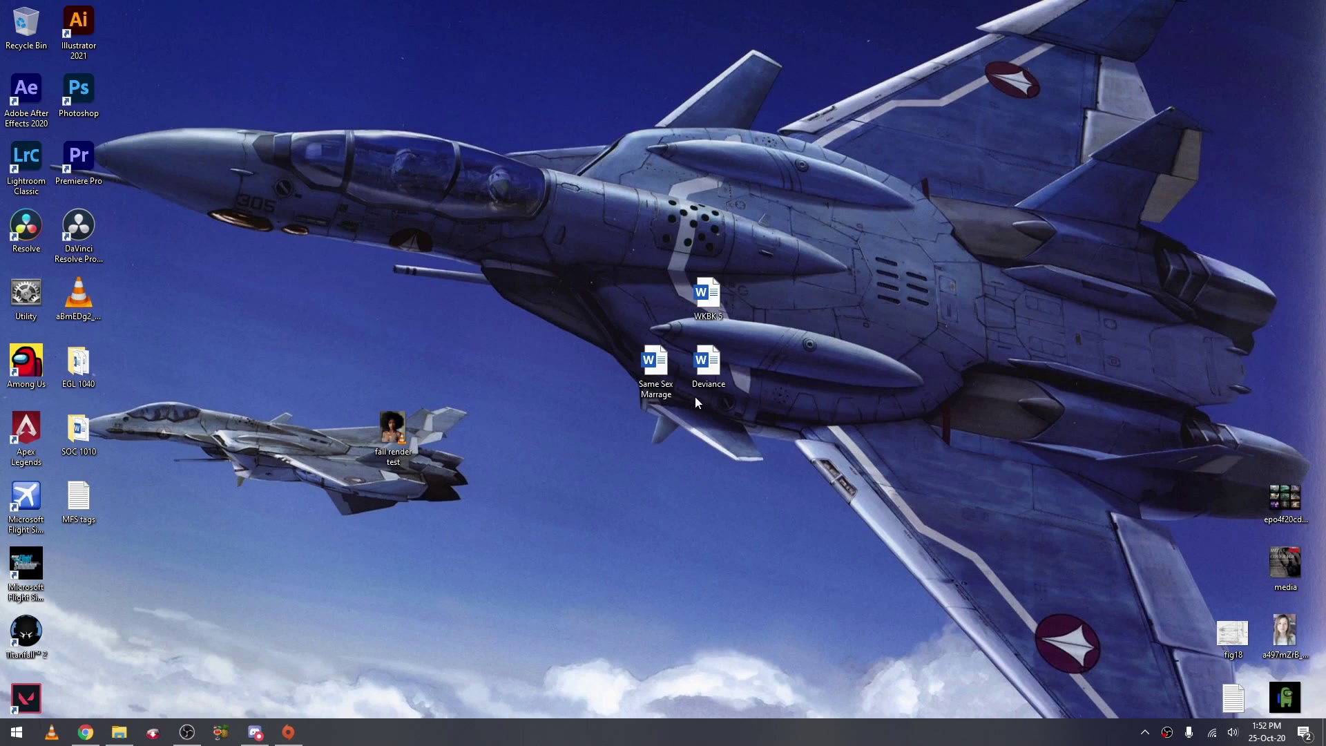
- Open the Deviance Word document from the desktop
double_click(700, 360)
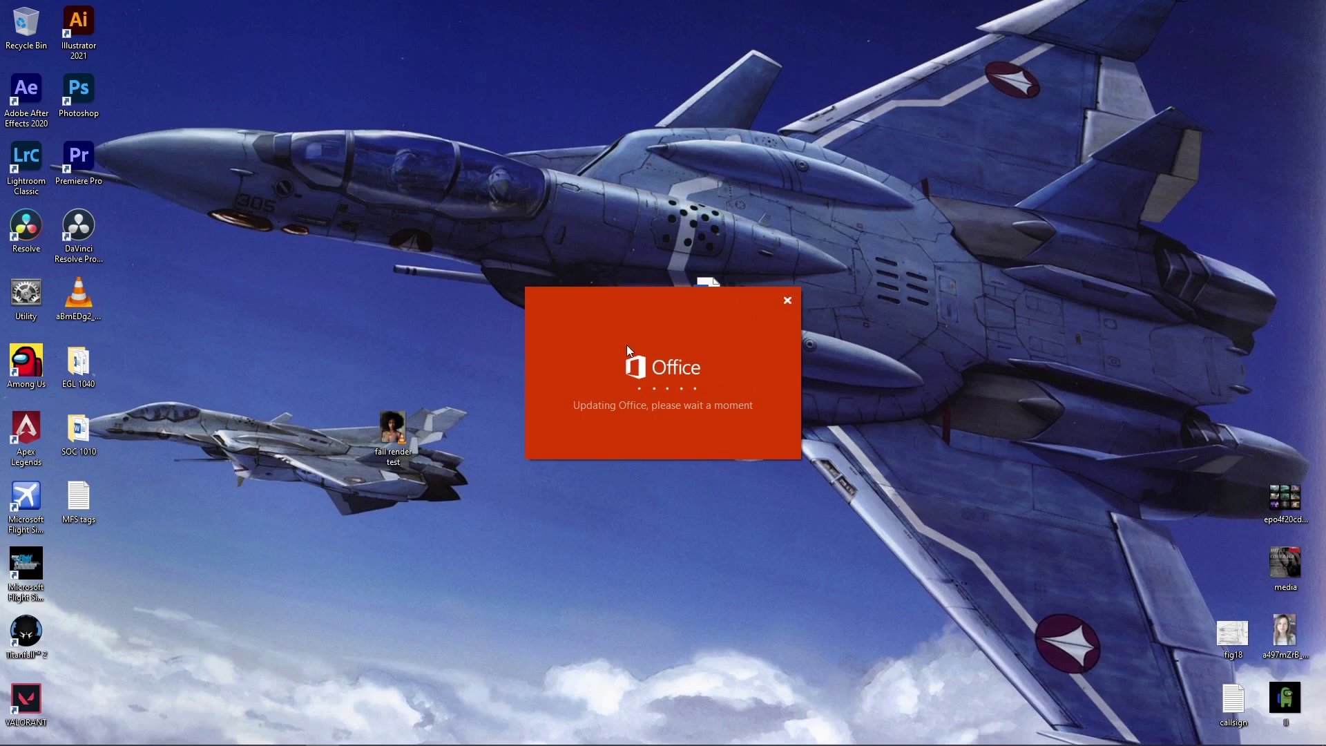
- Open MFS tags in Notepad, type stray characters below the spec lists, then delete them
double_click(81, 502)
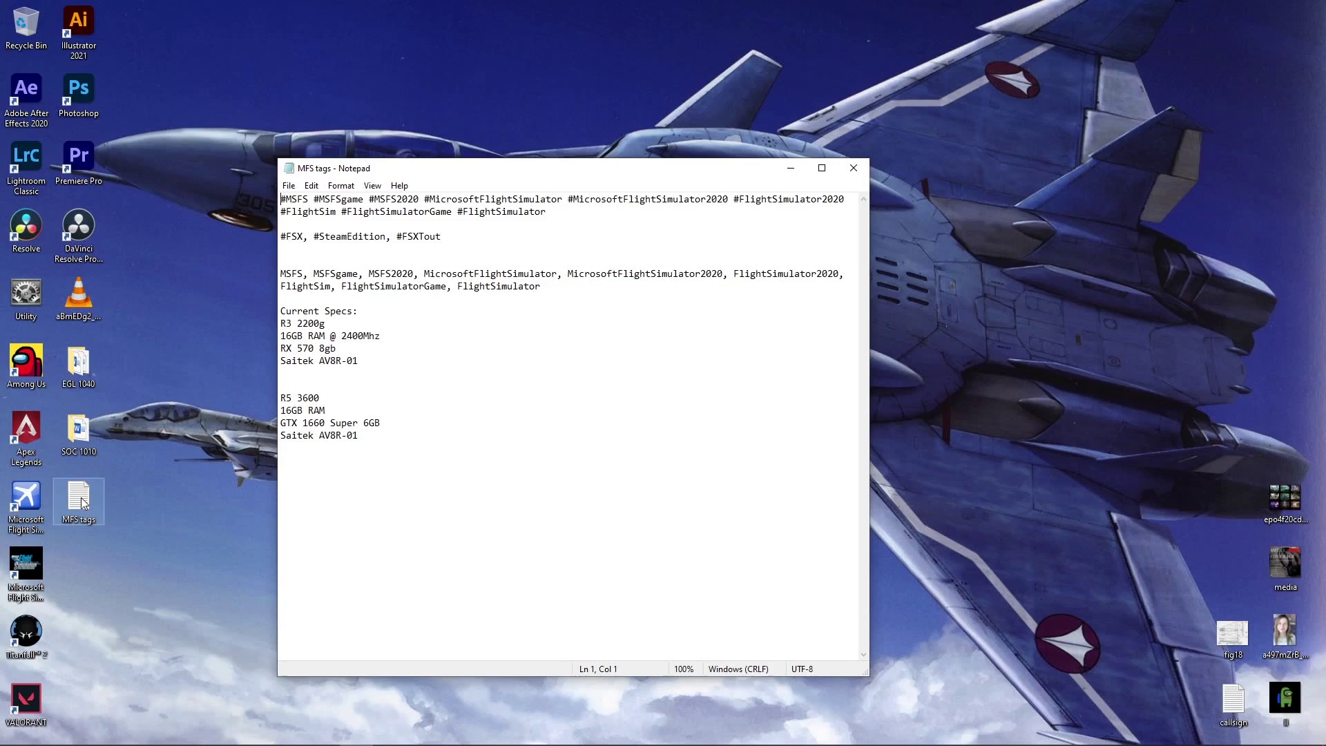
click(408, 461)
key(Return)
key(Return)
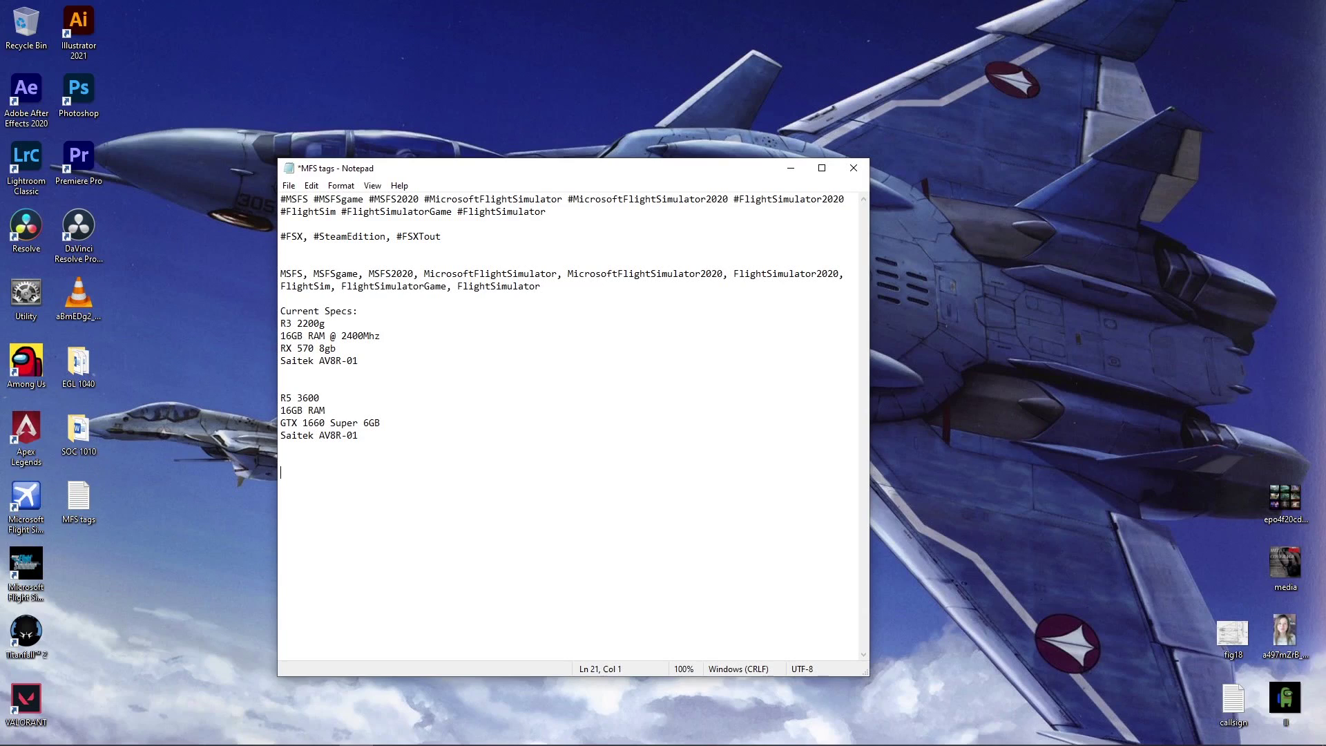
text(dfgdhdhdhdhd)
key(shift+Home)
key(BackSpace)
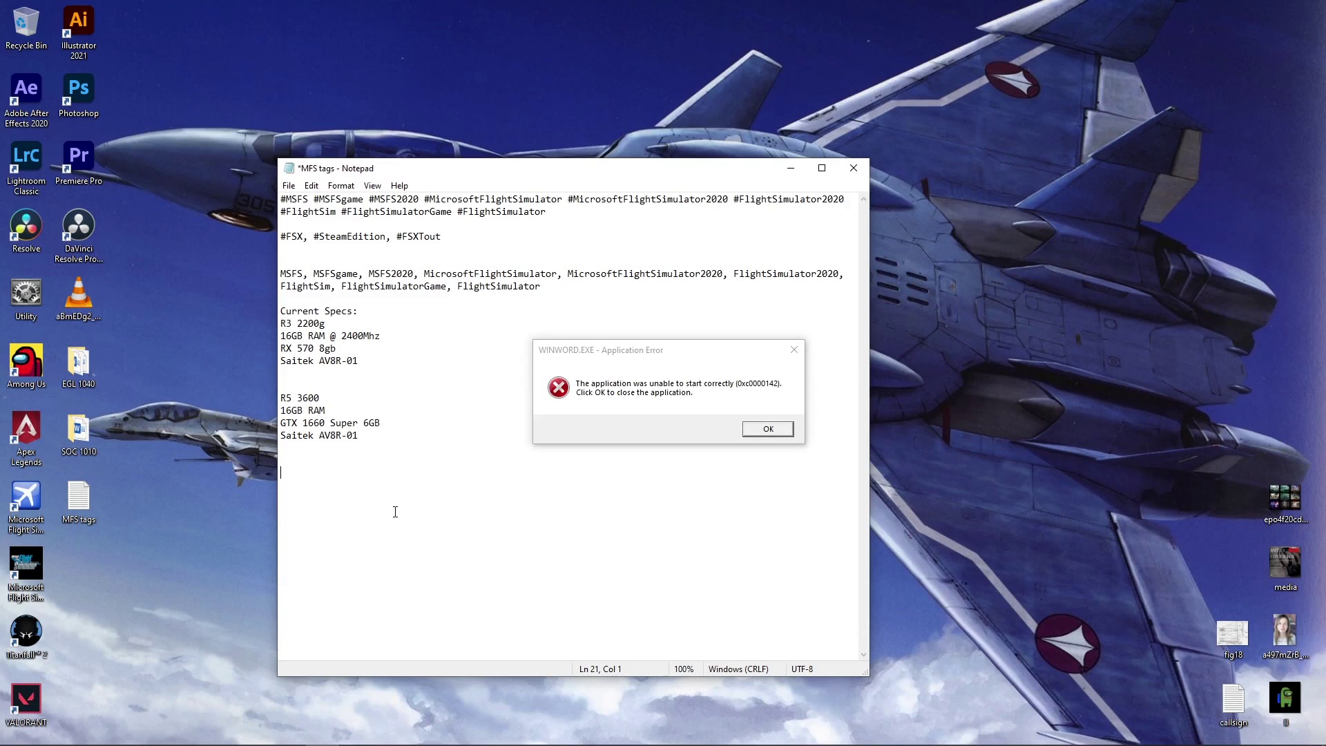
- Dismiss the WINWORD.EXE error, move Notepad left, and minimize the Origin window
click(773, 429)
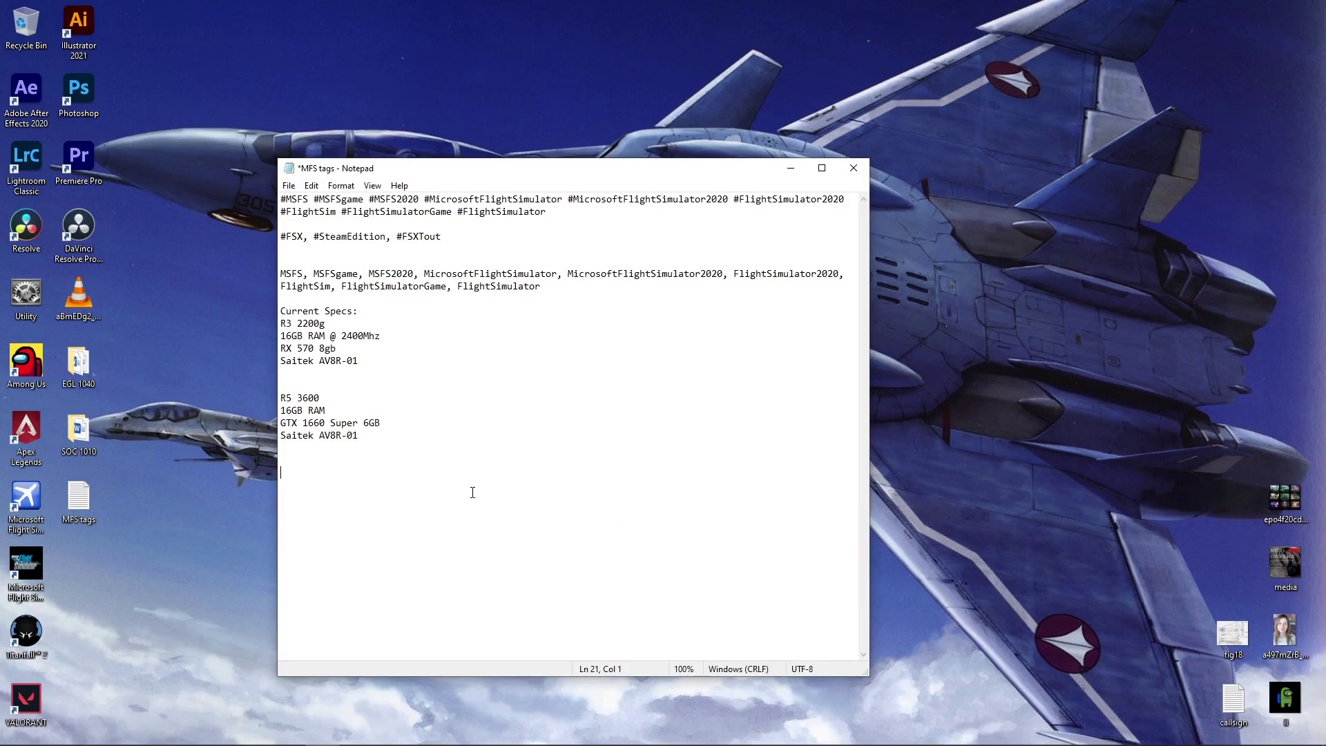
drag(749, 165, 654, 181)
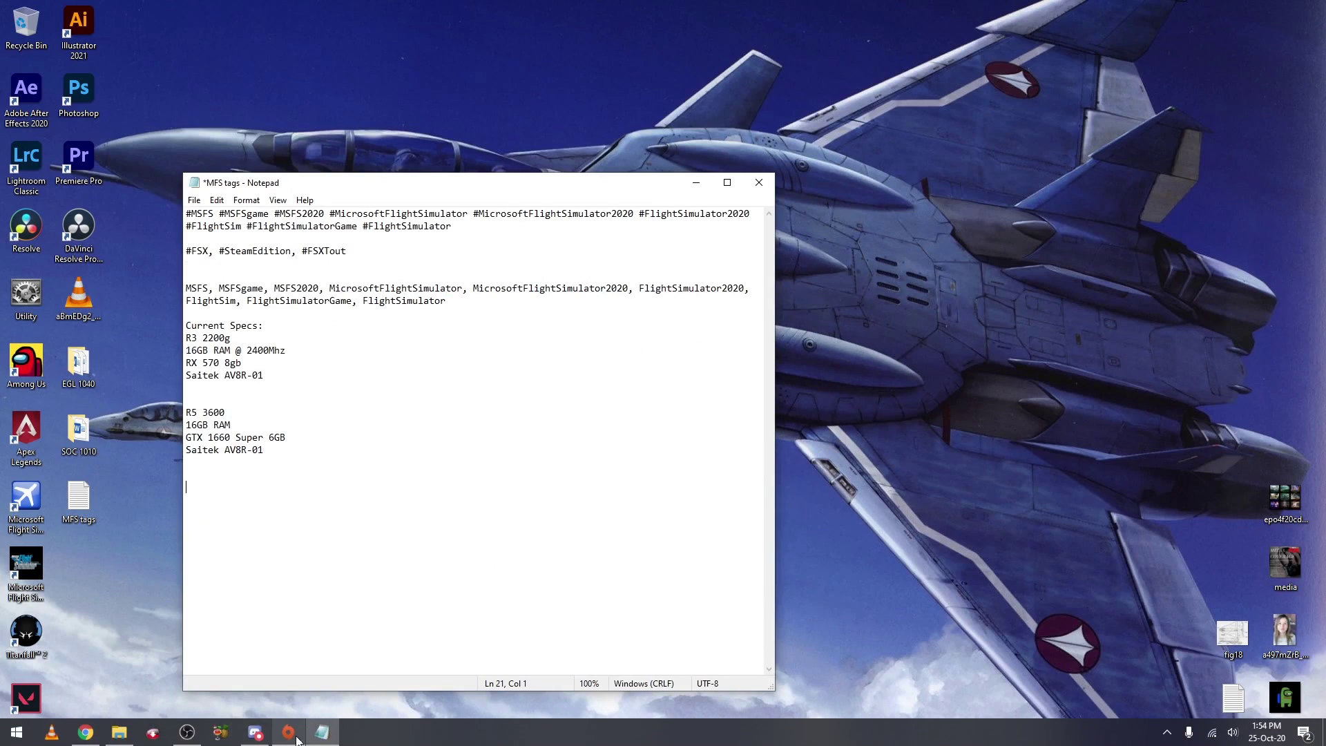
click(288, 733)
click(287, 733)
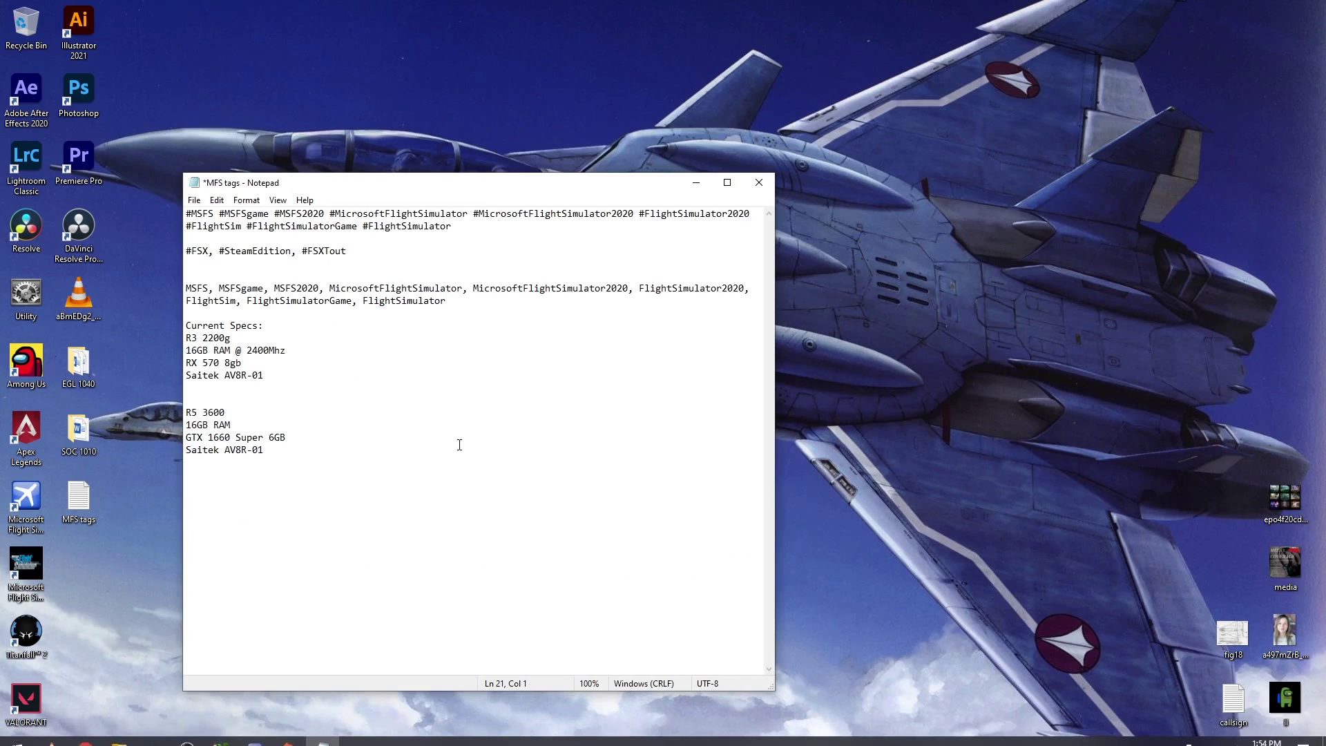